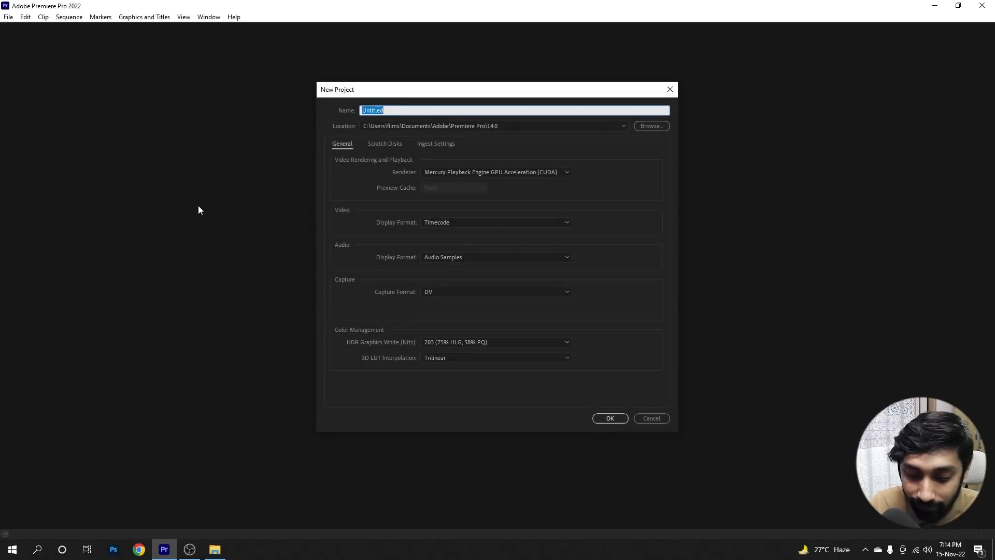
Create a project named Jump Perspective Tutorial in the default location and choose a workspace layout for it
text(Jump Perspective Tutorial)
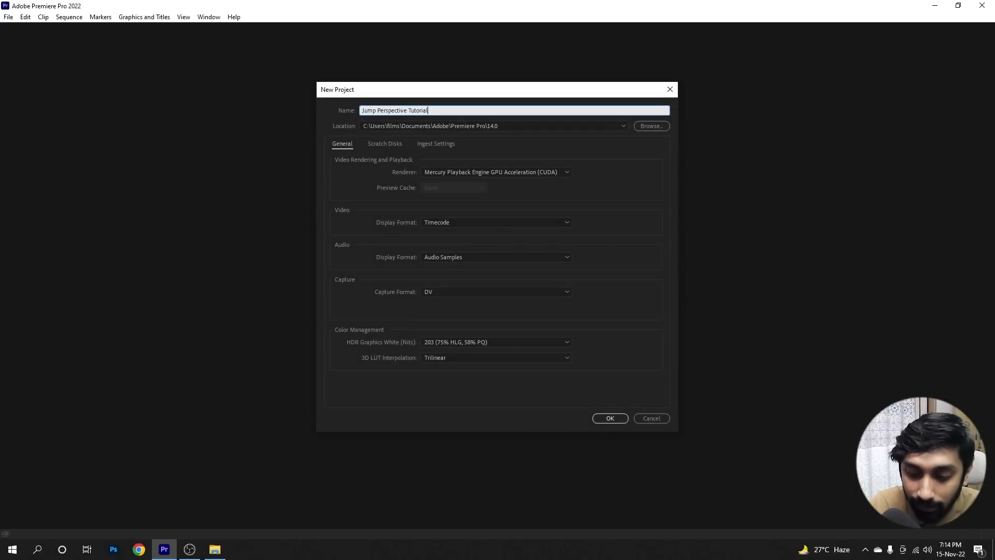
click(608, 417)
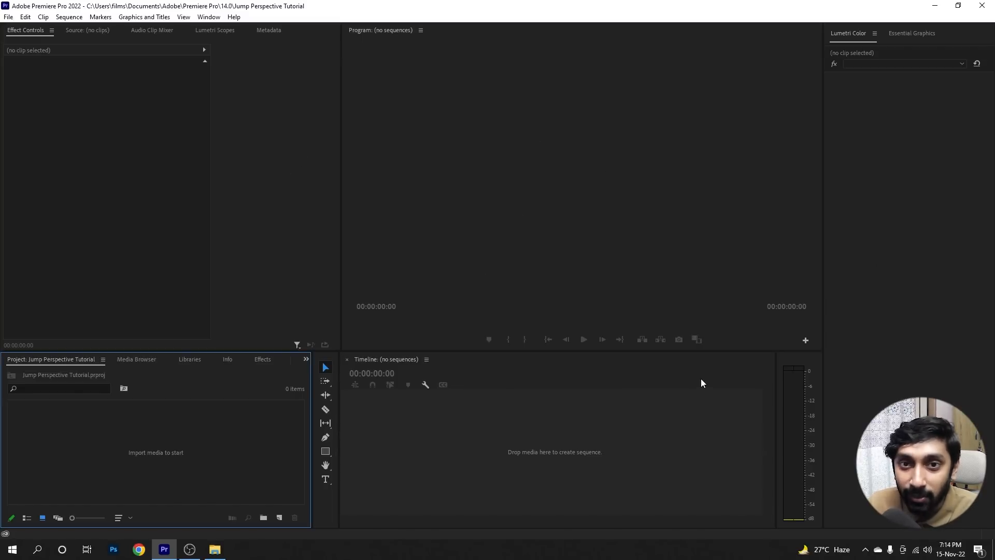
click(209, 17)
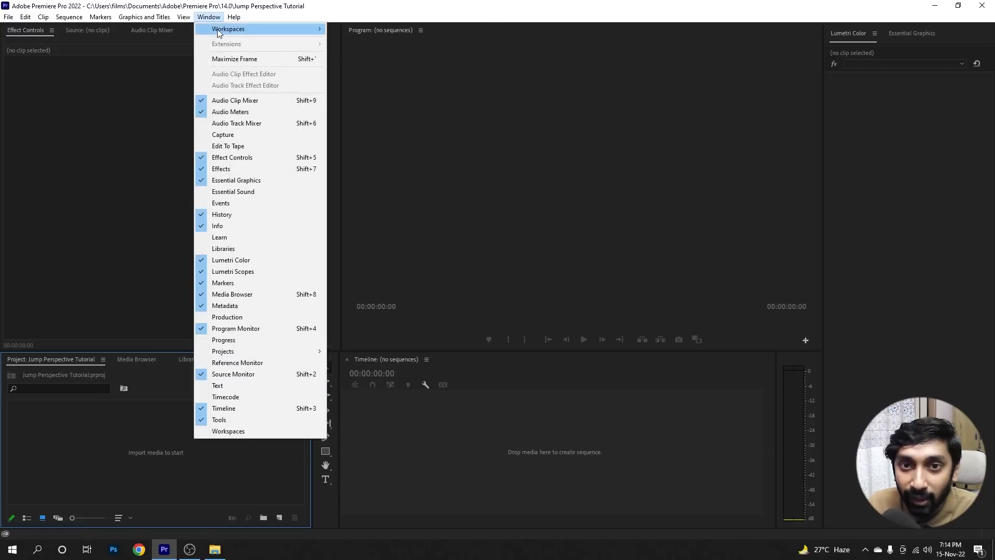
mouse_move(218, 30)
click(358, 86)
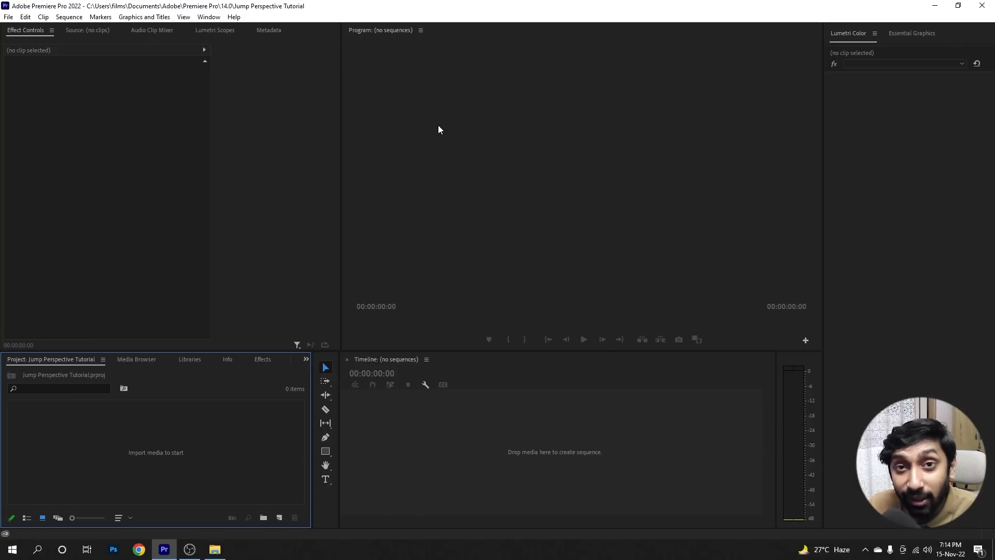
Create a new sequence from the ARRI 1080p 30 preset, keeping the default sequence name
click(8, 17)
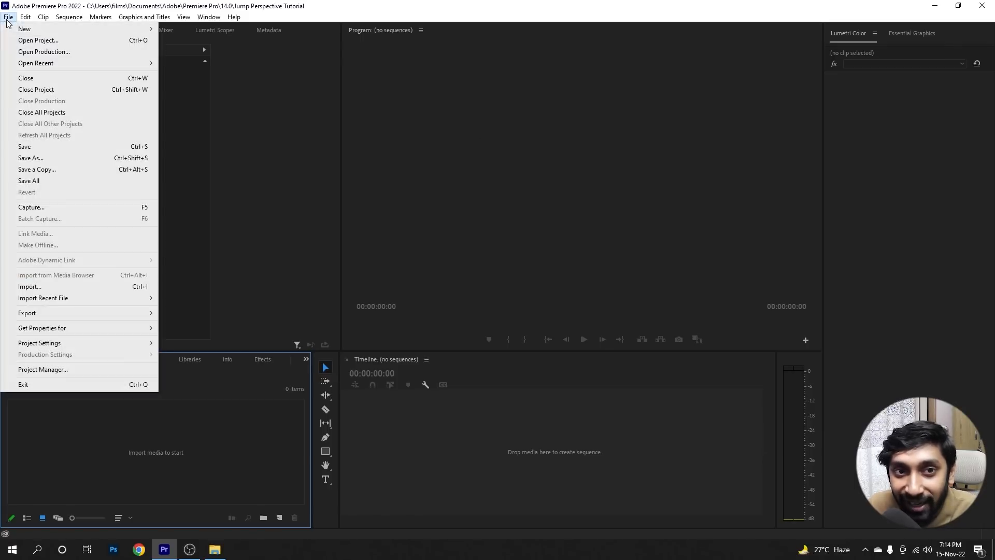
mouse_move(77, 29)
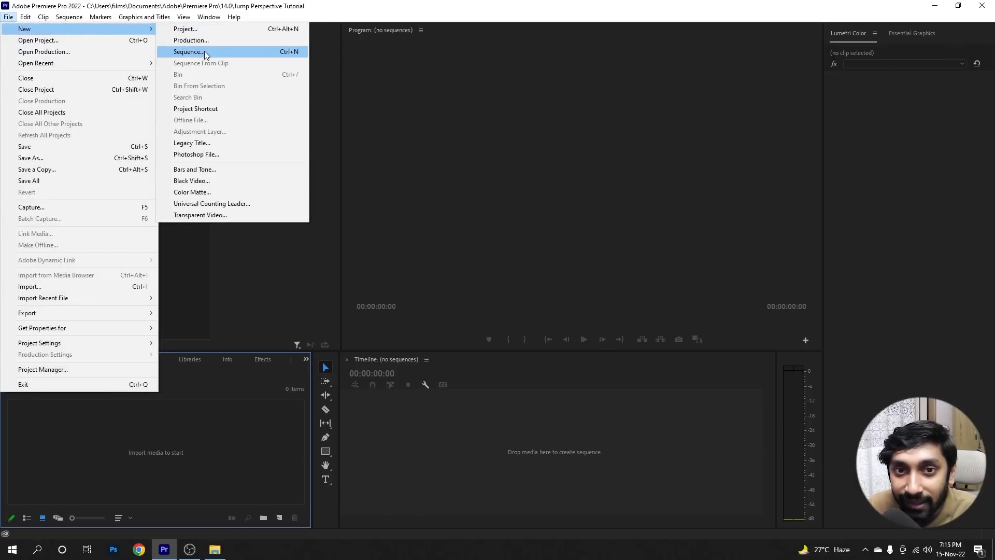
click(204, 50)
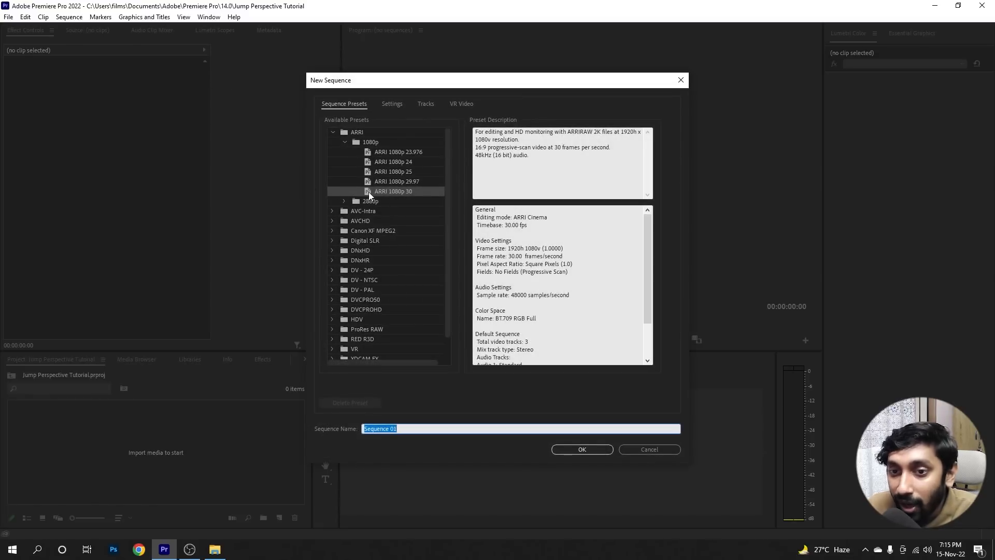
click(414, 191)
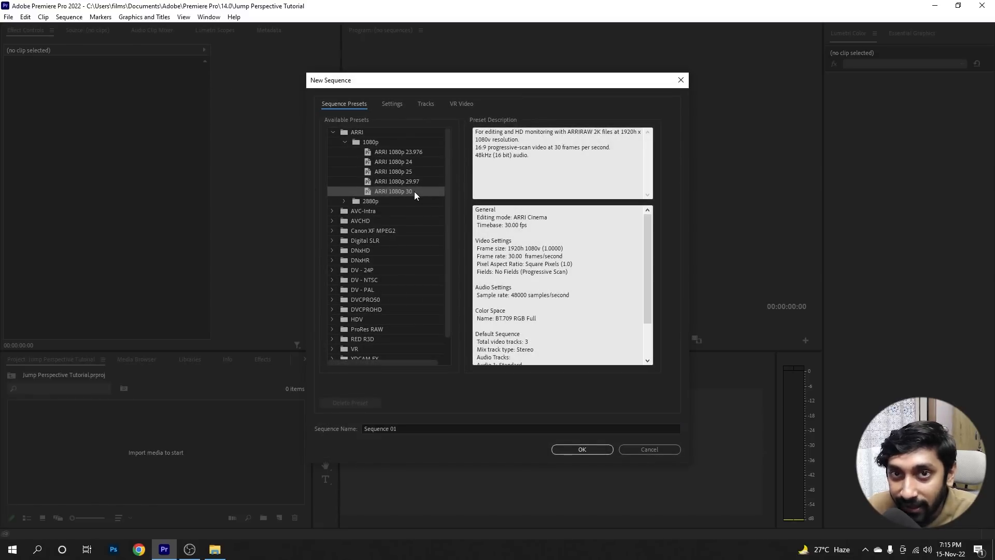
click(596, 450)
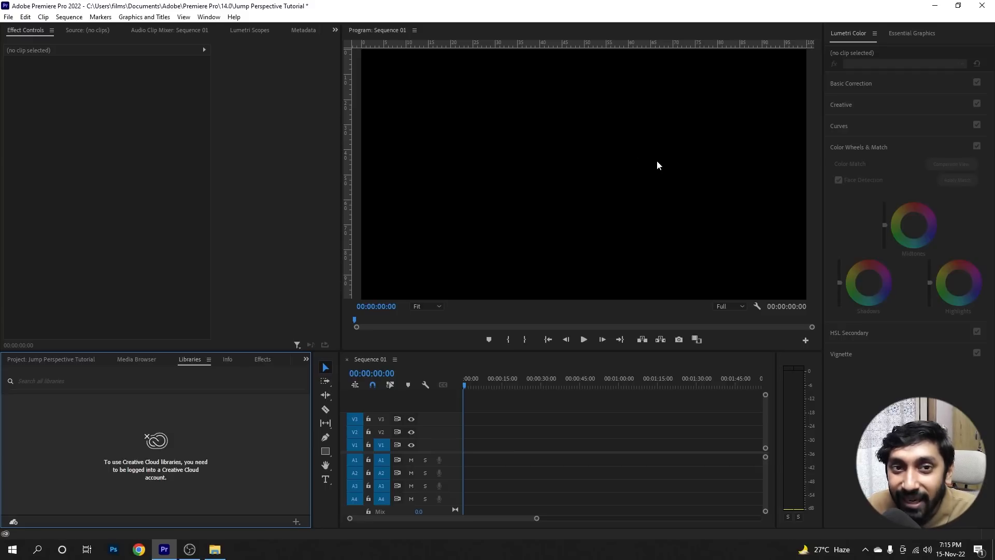
Import the Actual Jump and Jump Empty Canvas video files from the Desktop into the project
click(8, 18)
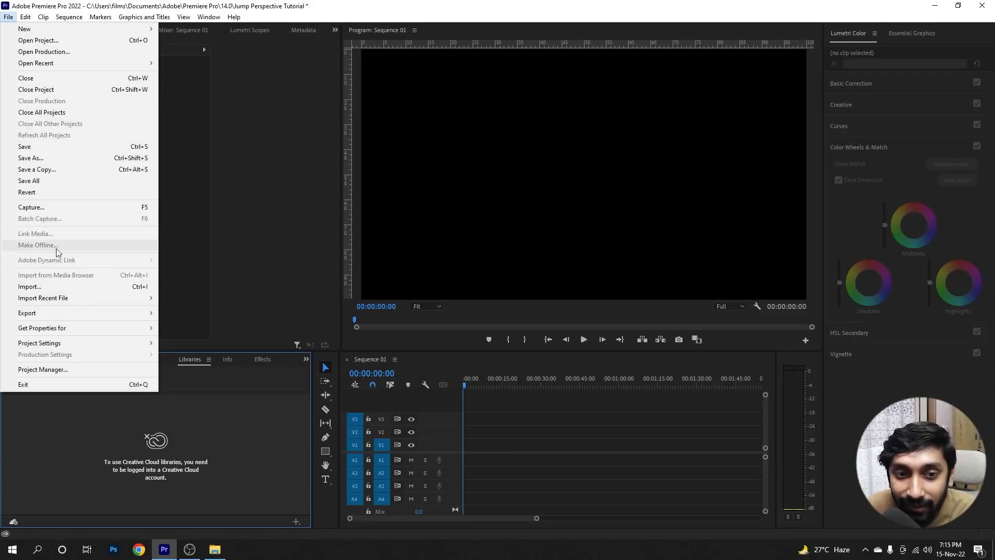
click(48, 286)
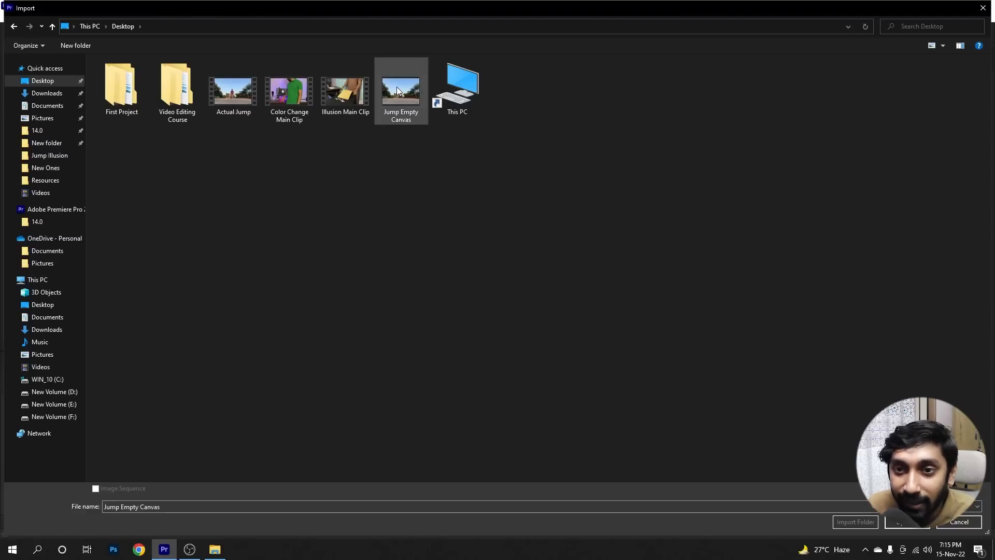
ctrl+click(233, 90)
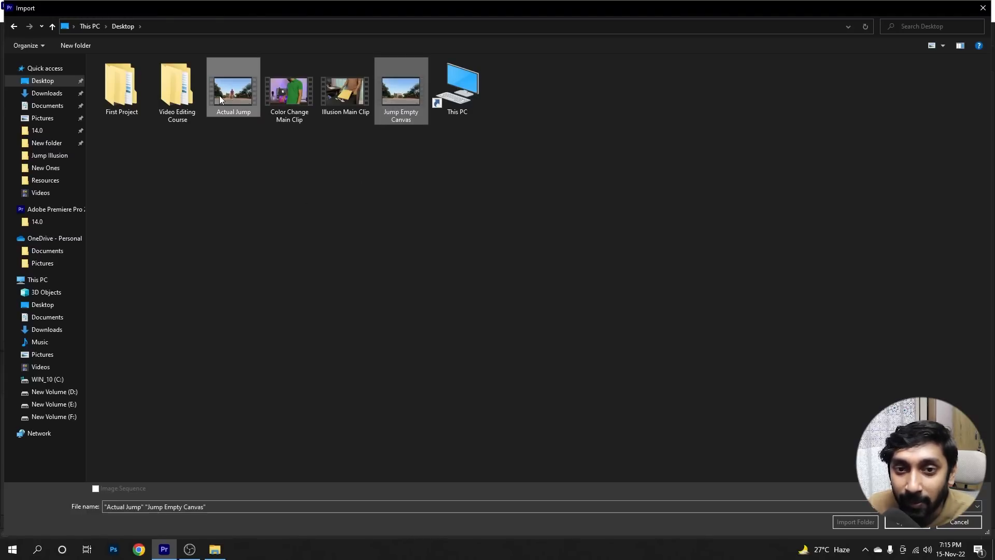
click(907, 522)
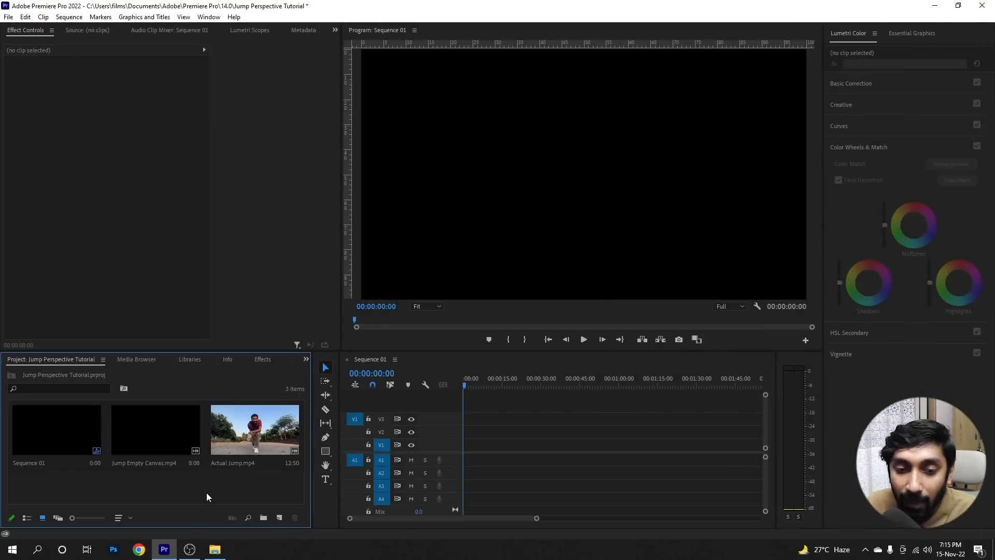
Mark the Jump Empty Canvas source clip with an in point at 00:01:05:39 and an out point at 00:01:12:32
double_click(157, 428)
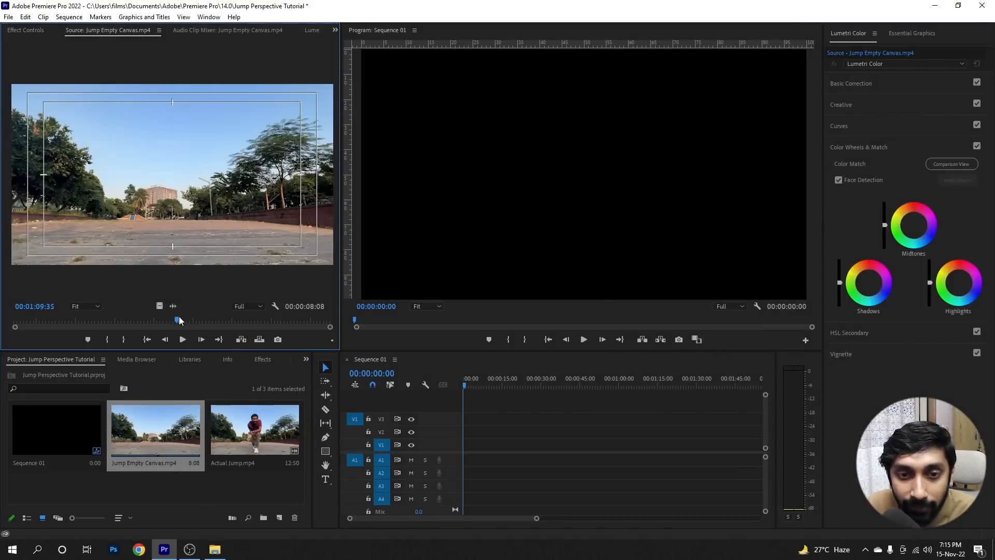
drag(178, 319, 24, 323)
click(109, 338)
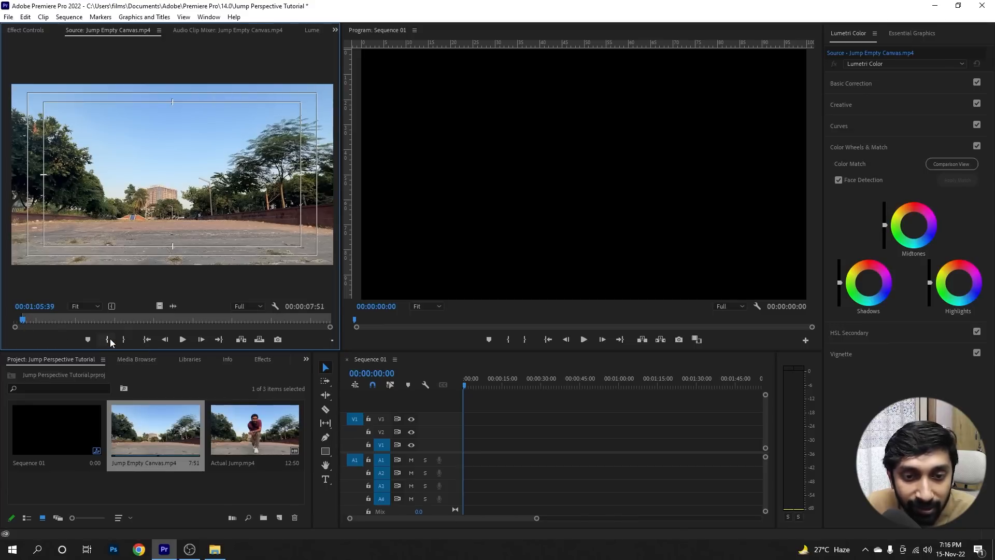
click(182, 339)
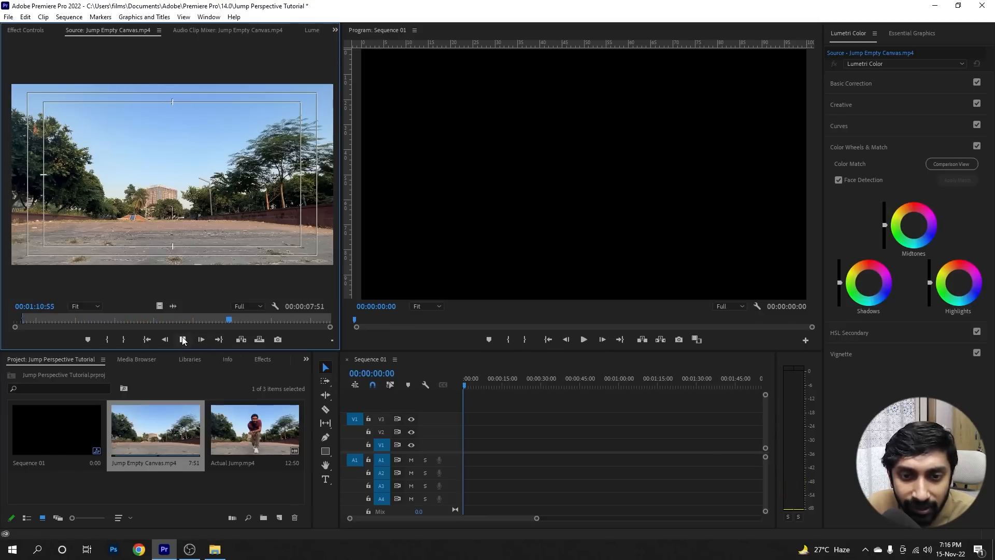
click(182, 342)
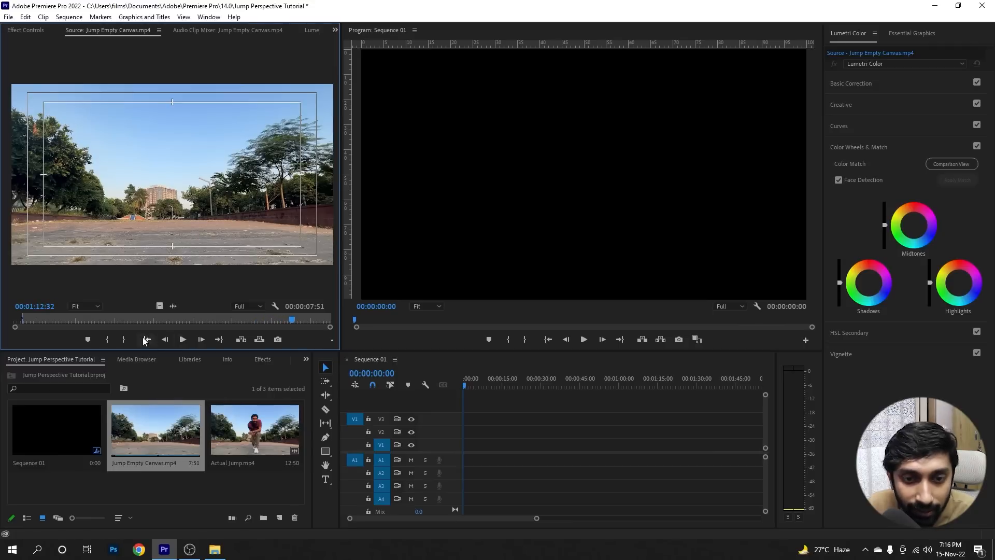
click(125, 337)
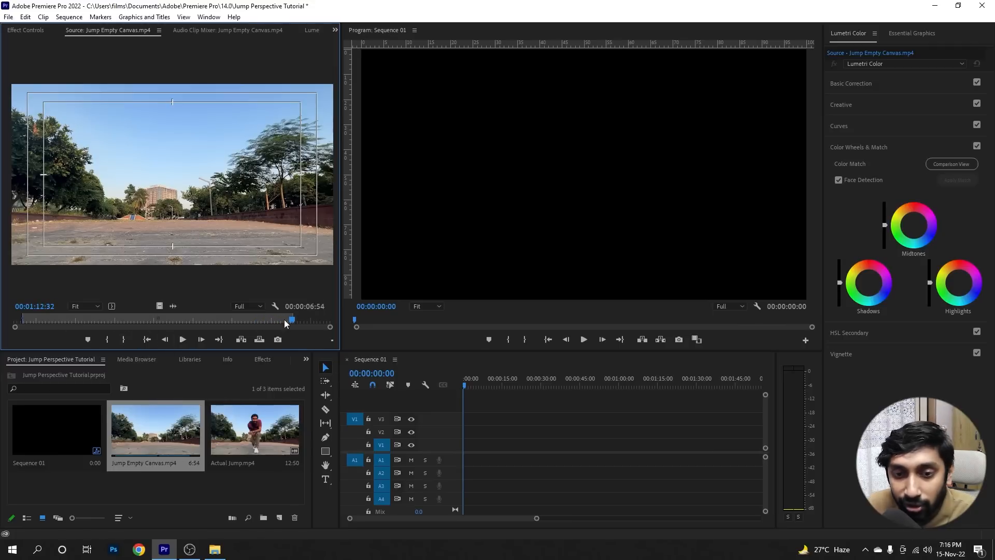
Place only the video of the marked Jump Empty Canvas range at the start of V1, keeping the existing sequence settings
click(159, 306)
drag(160, 309, 459, 449)
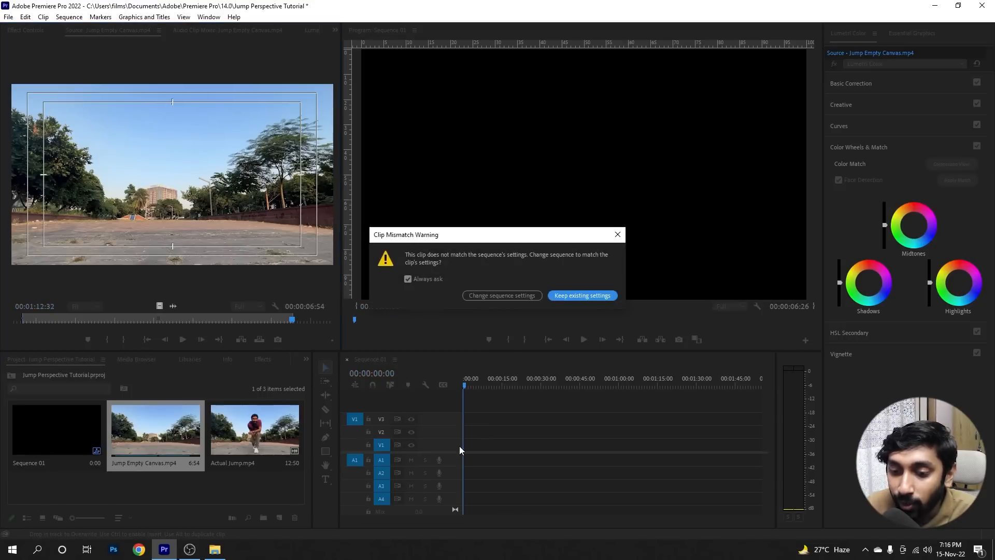
click(594, 299)
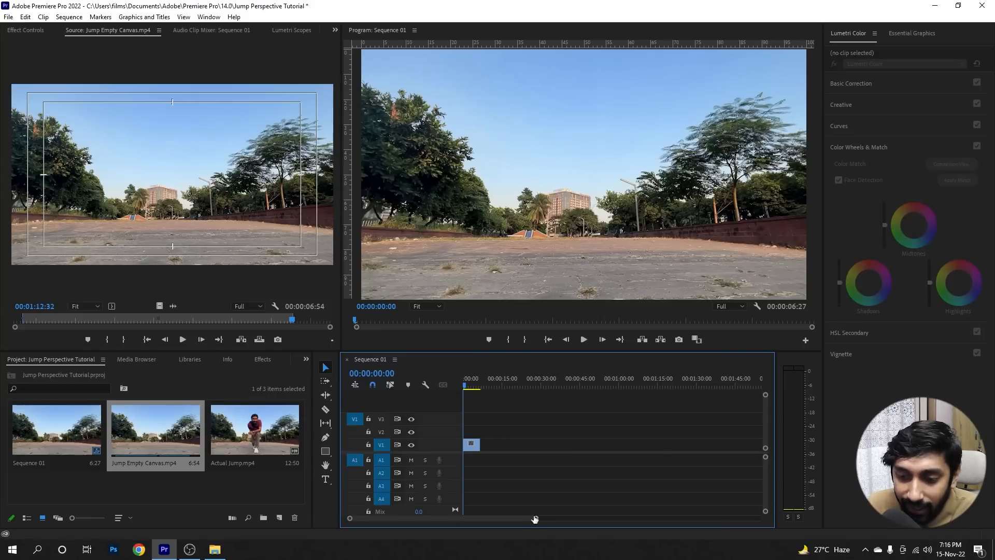
drag(535, 521, 409, 518)
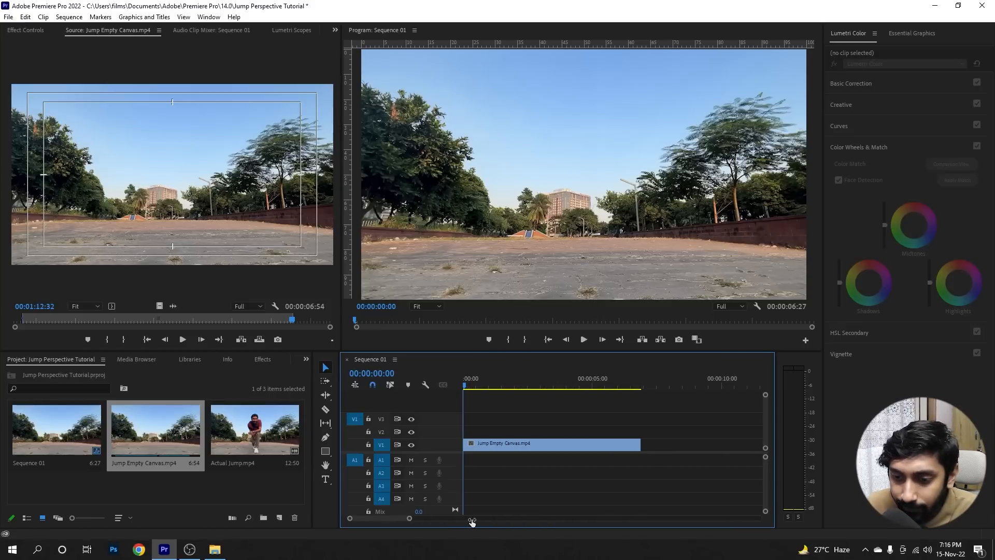
Play the sequence from the start to review the empty background clip on V1
click(526, 445)
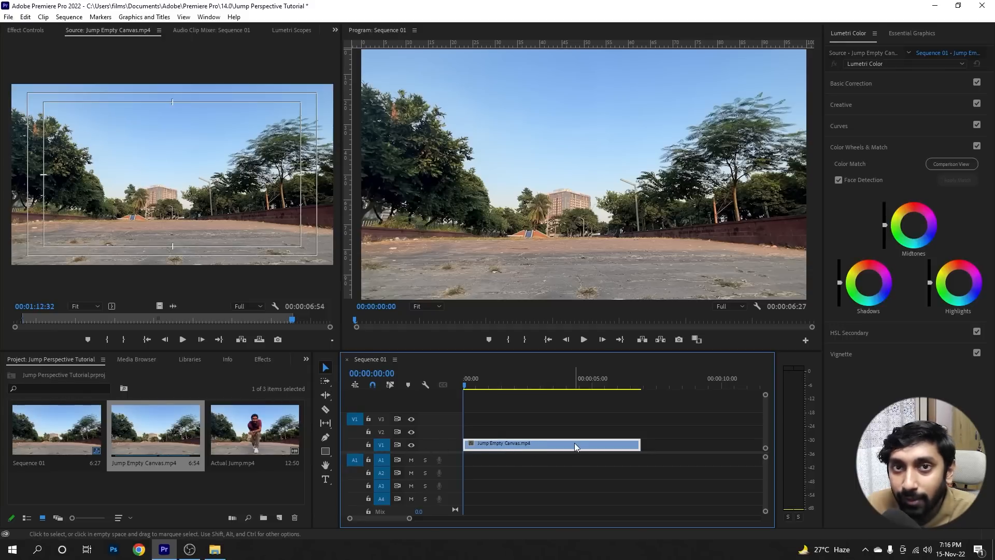
click(584, 343)
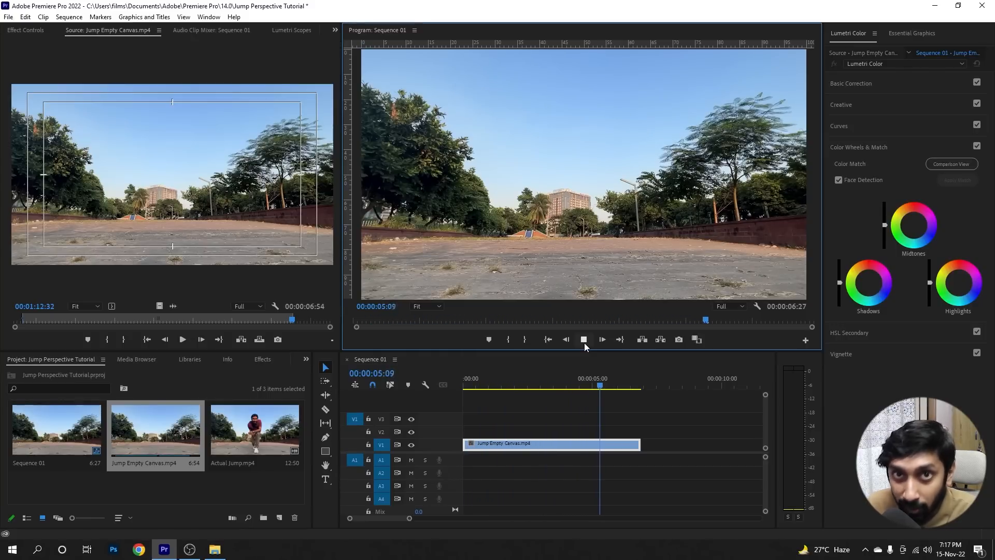
click(583, 343)
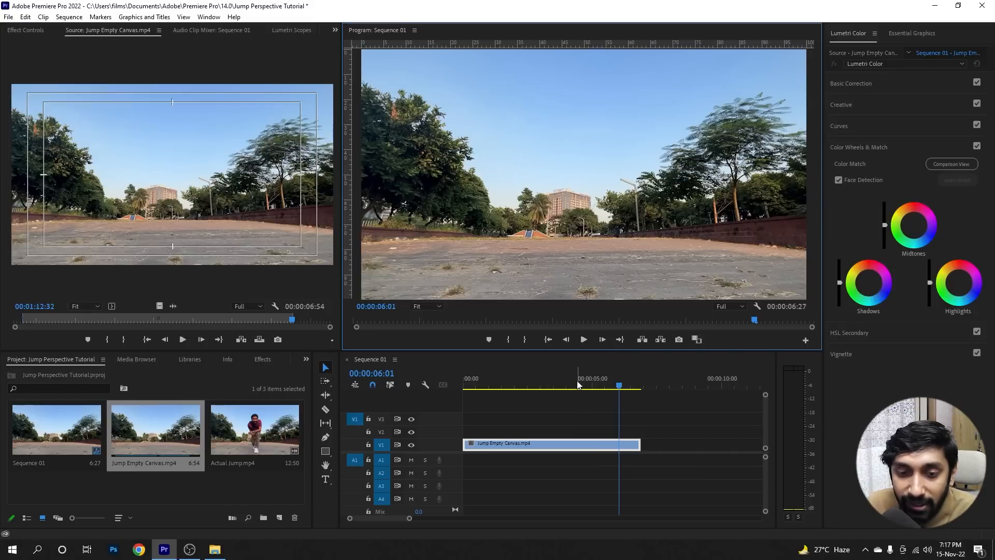
Mark Actual Jump from 00:01:14:08 to 00:01:23:36 and place only its video at the start of V2
double_click(250, 431)
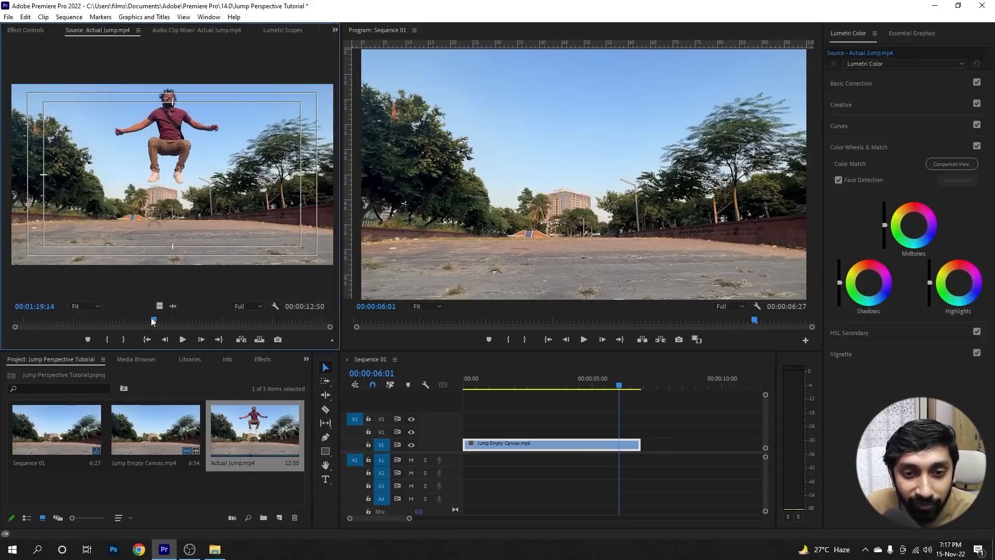
drag(154, 321, 32, 321)
click(180, 340)
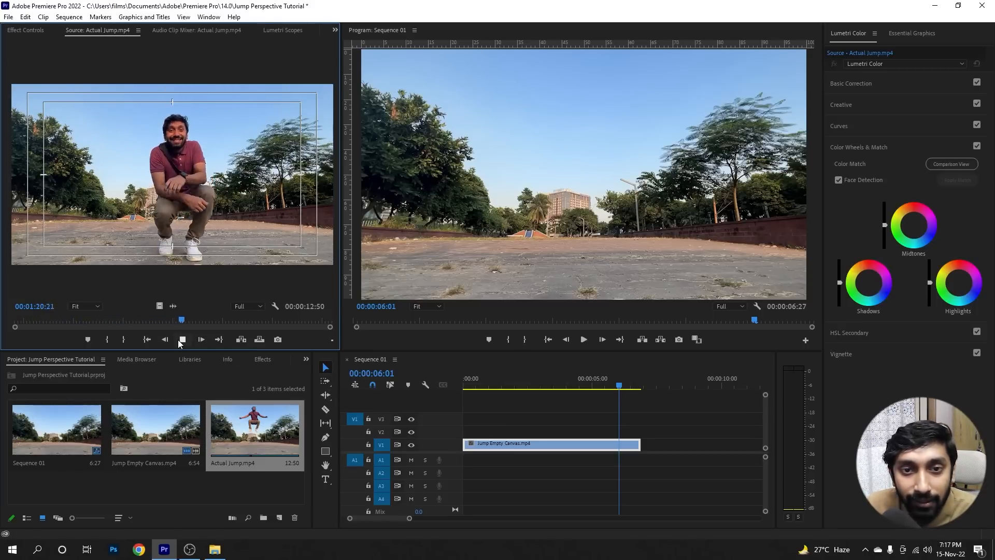
drag(215, 323, 263, 332)
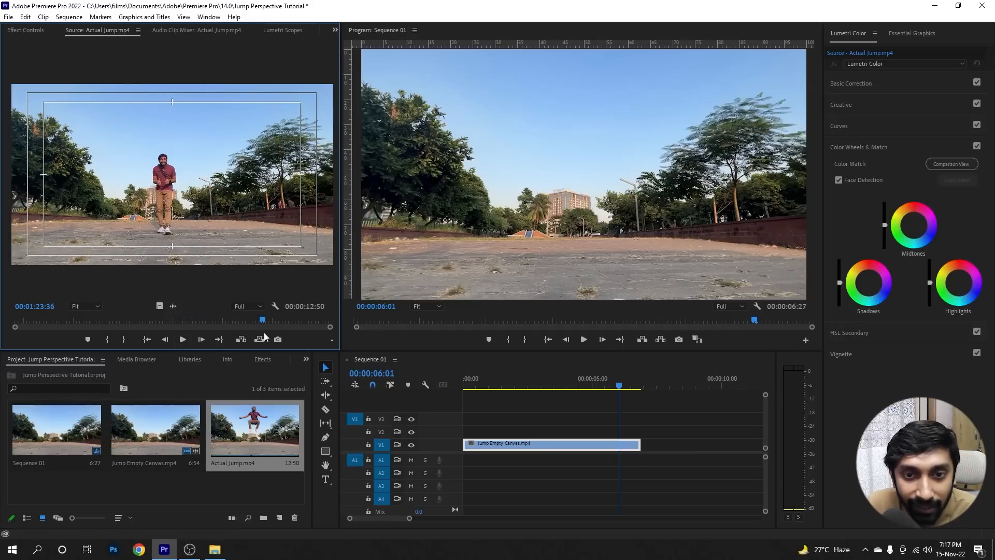
click(125, 338)
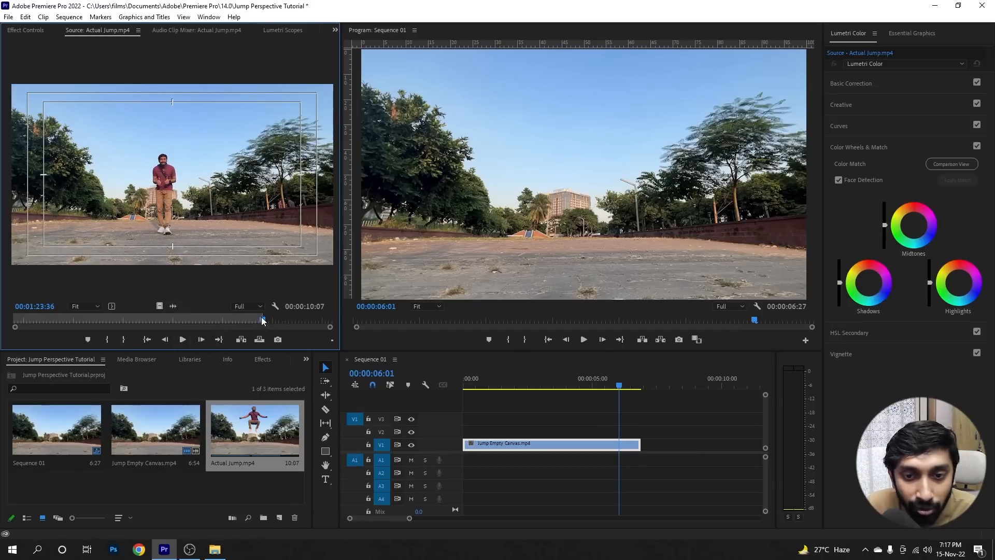
drag(19, 324, 26, 326)
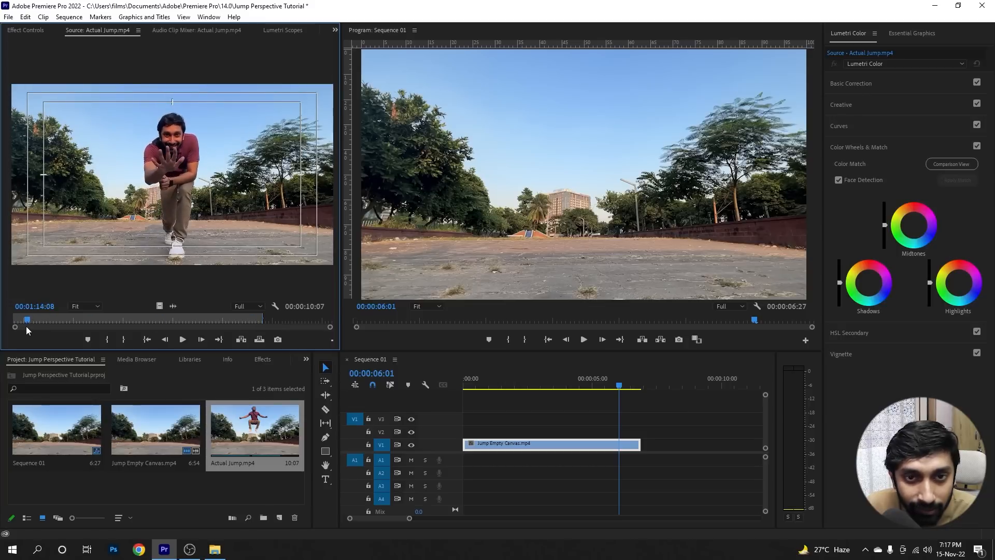
click(105, 340)
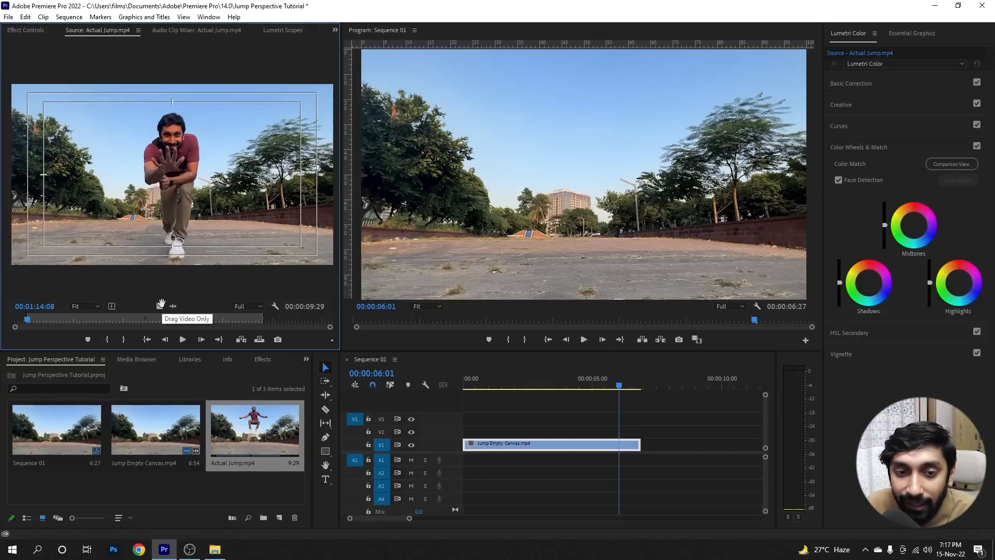
drag(161, 305, 458, 437)
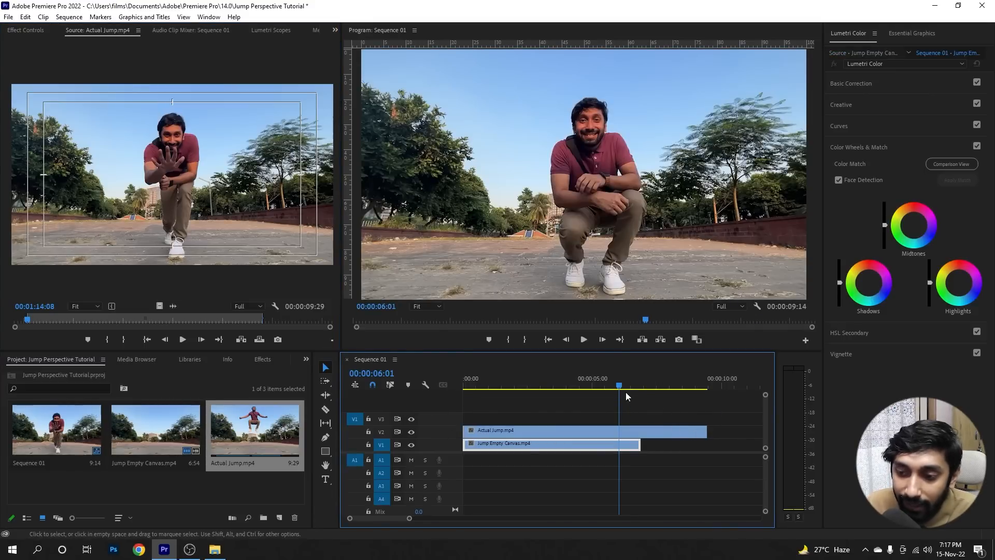
Split the Actual Jump clip on V2 at 00:00:05:04, while the jumper is high in the air
click(481, 386)
drag(482, 386, 597, 399)
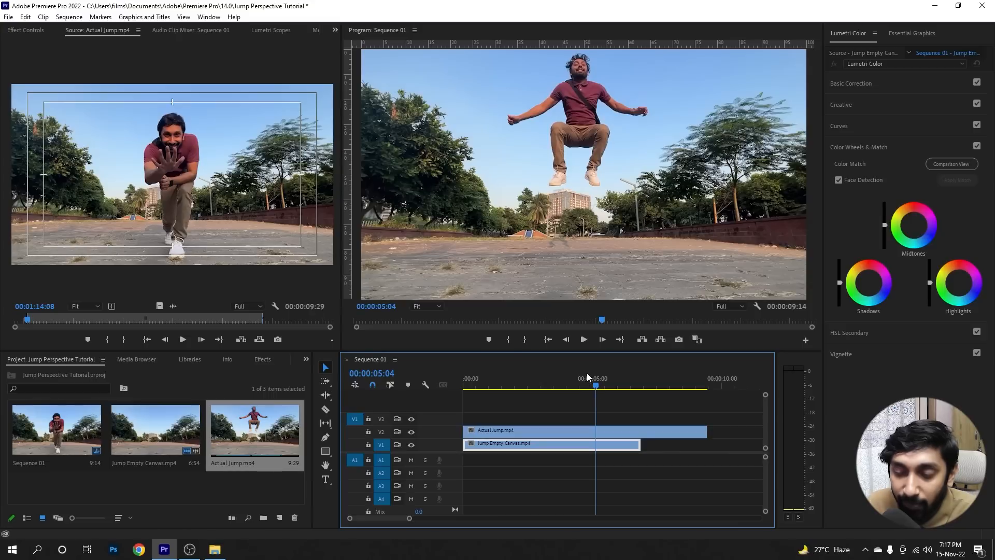
key(c)
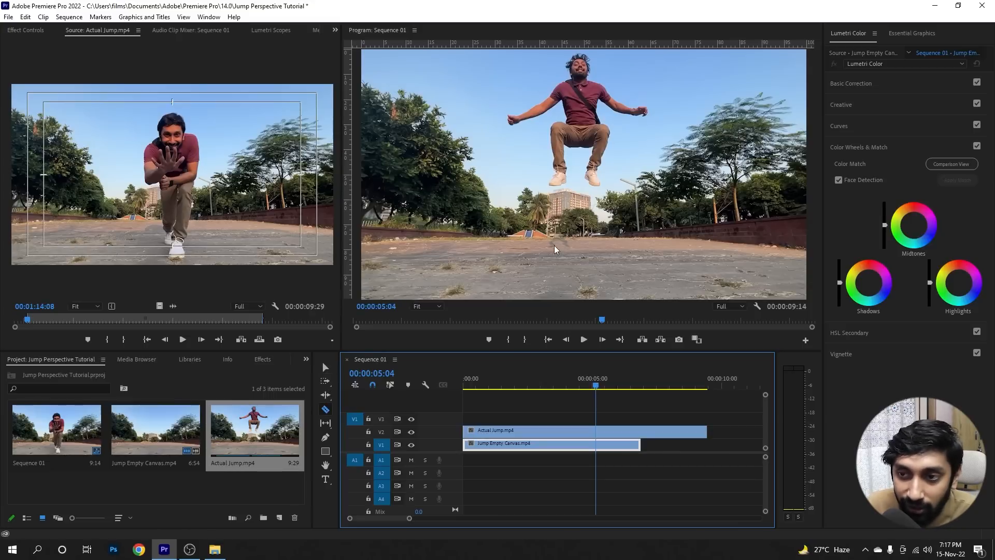
click(596, 432)
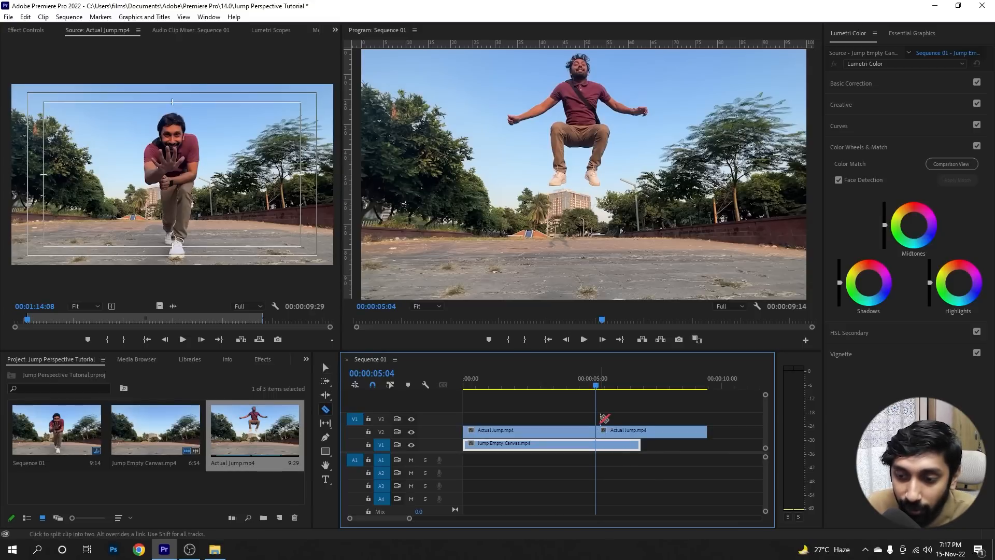
key(v)
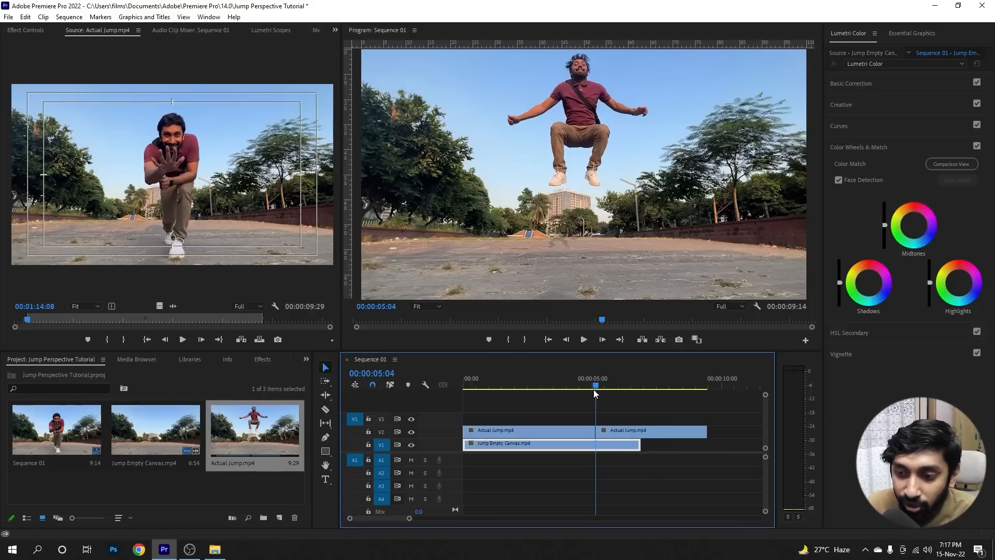
At 00:00:02:26, compare the first Actual Jump clip with the empty background by repeatedly hiding and showing V2
key(Home)
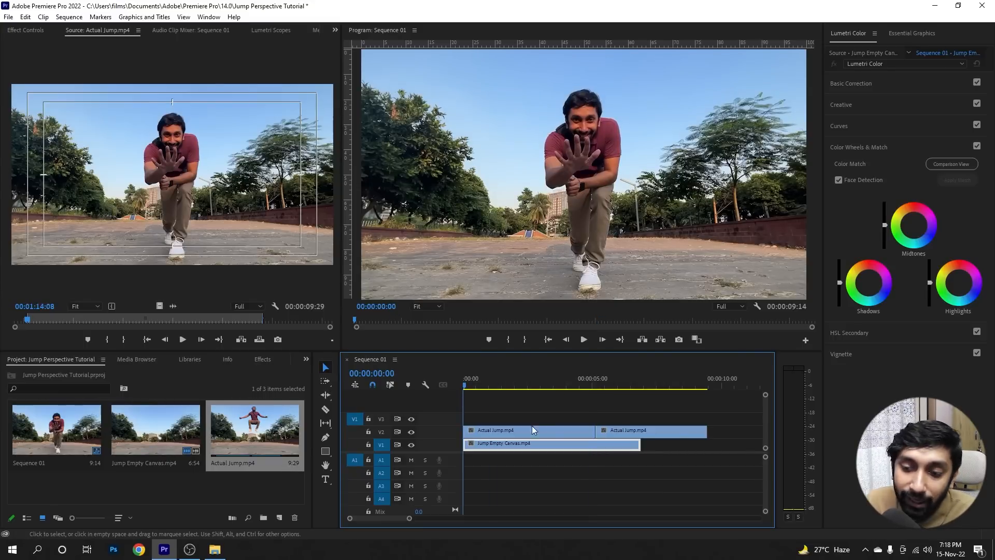
drag(562, 384, 539, 386)
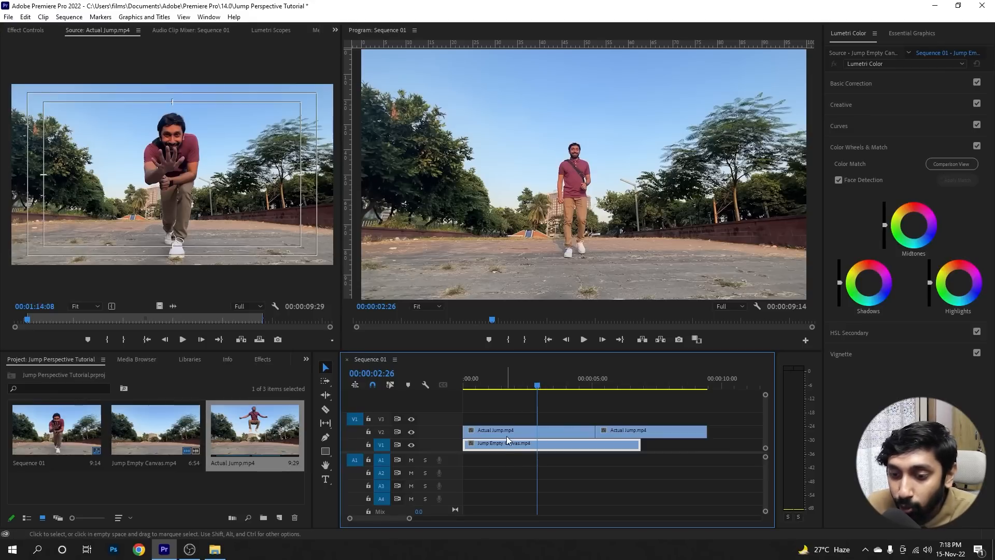
click(552, 431)
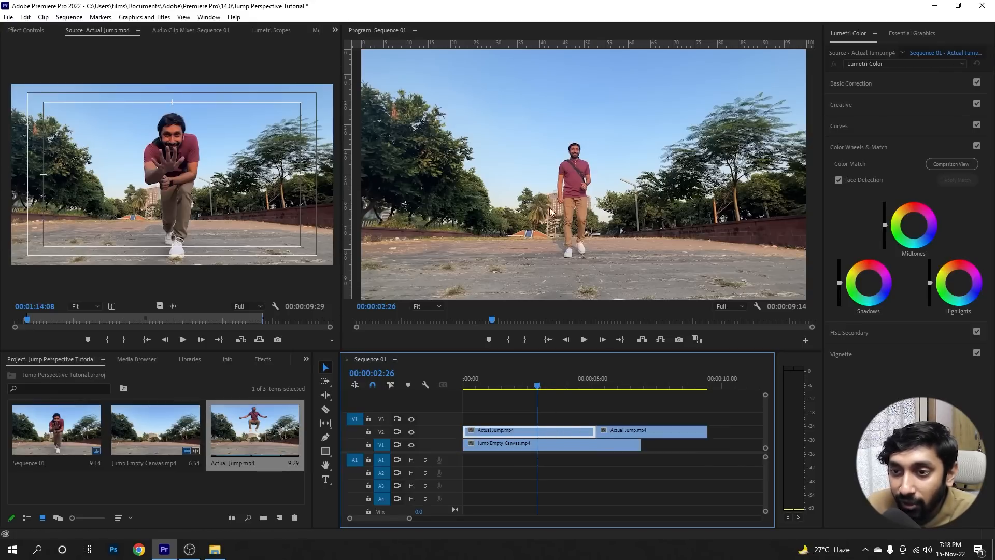
click(412, 431)
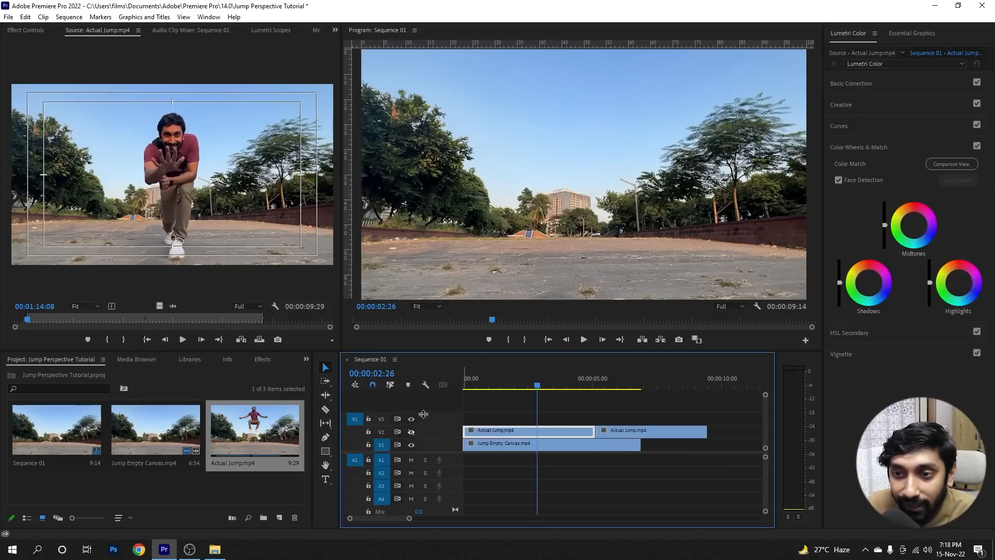
click(412, 432)
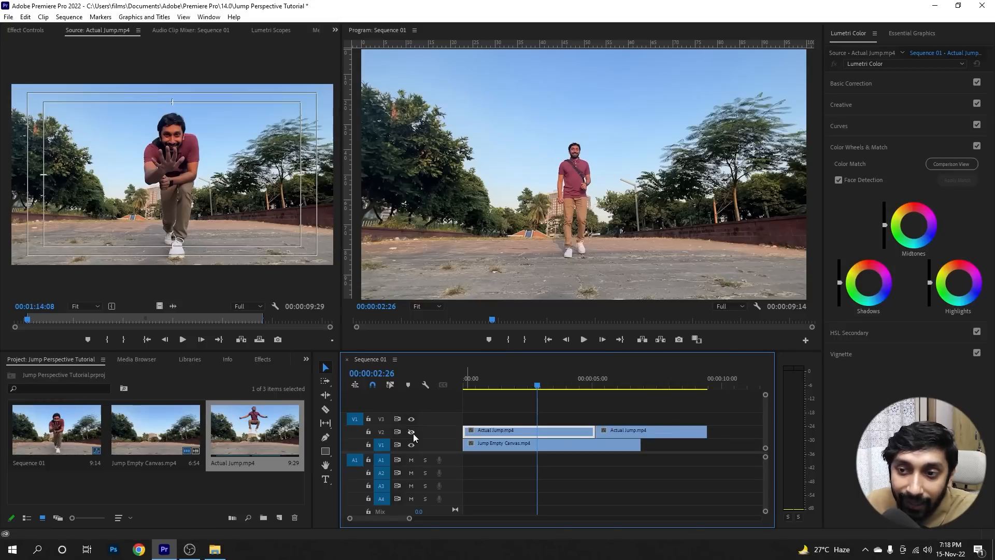
click(411, 431)
click(411, 432)
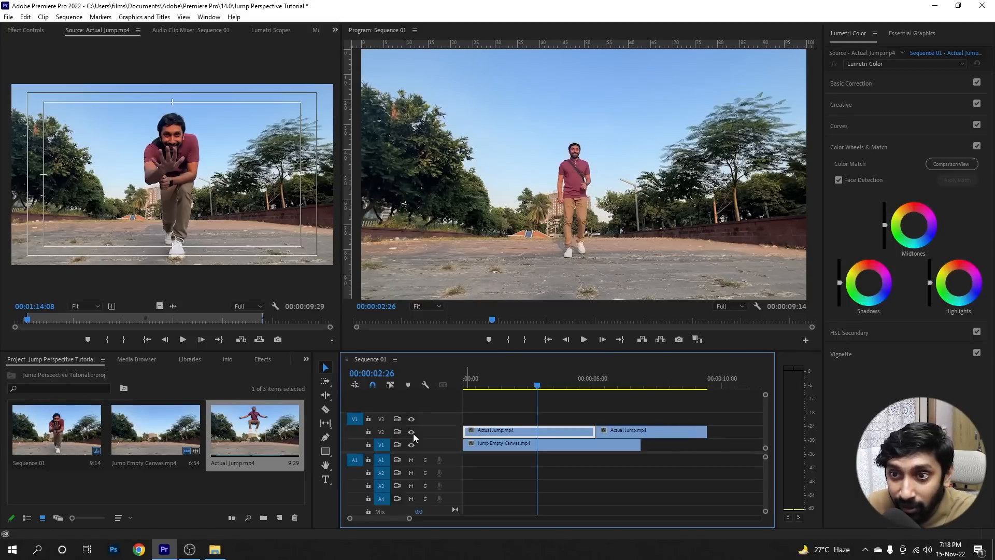
click(413, 433)
click(412, 433)
click(413, 433)
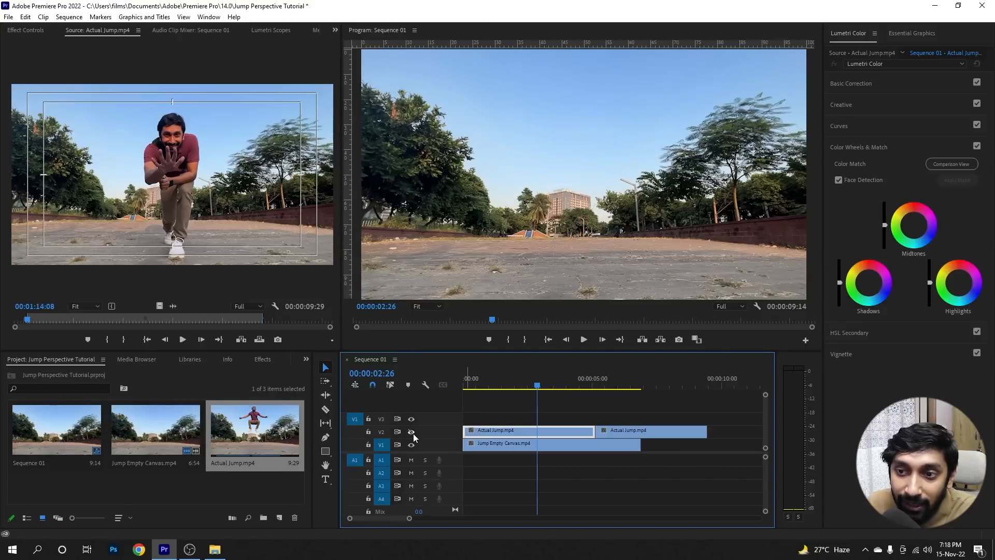
click(412, 433)
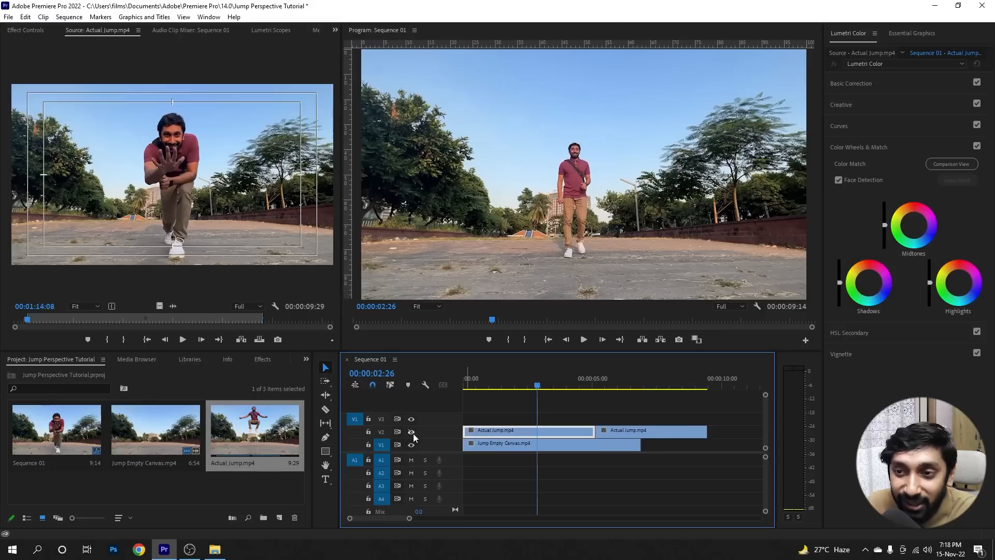
click(412, 433)
click(412, 433)
click(413, 433)
click(413, 433)
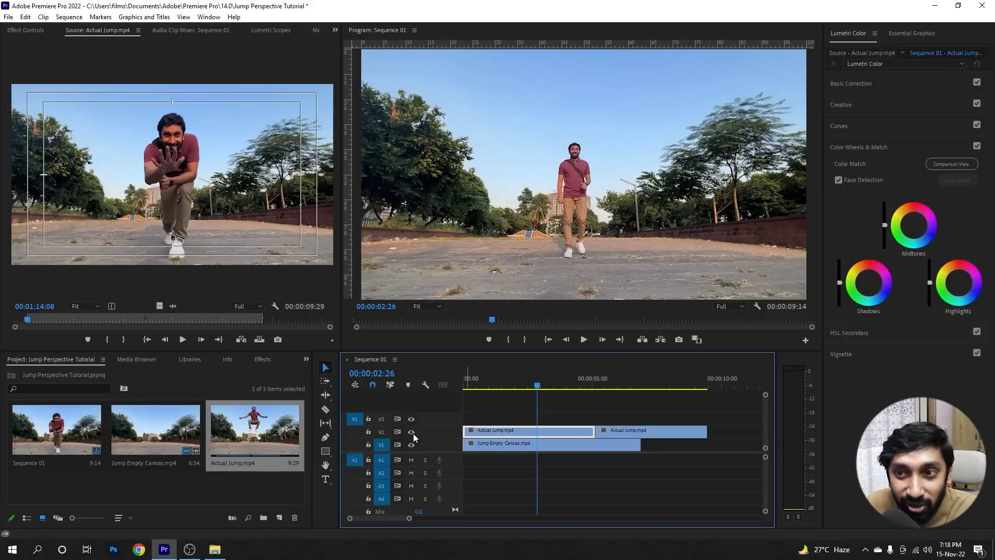
click(412, 433)
click(412, 433)
click(413, 433)
click(412, 433)
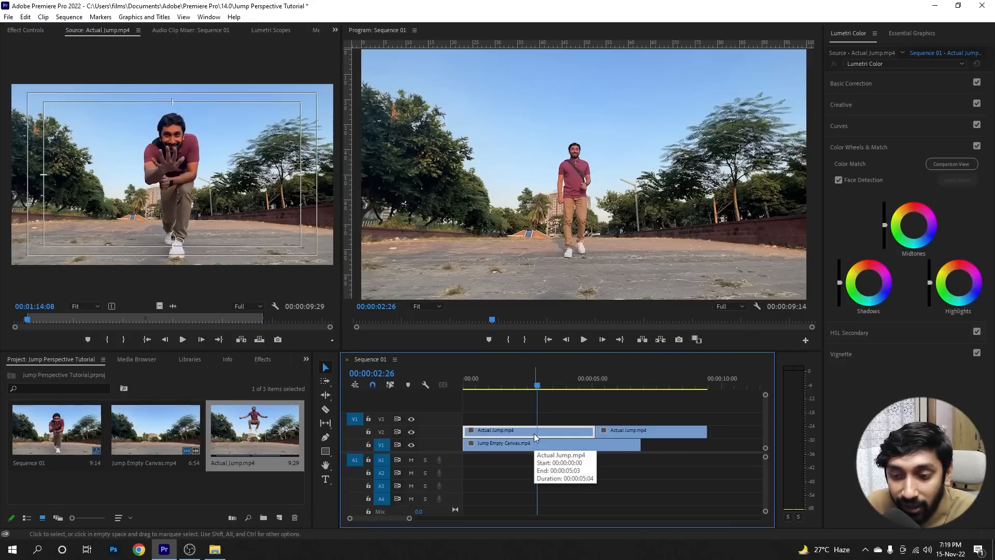
Move the Jump Empty Canvas clip from V1 to V3 above the Actual Jump clips, and check the layering by hiding and showing V3
click(554, 445)
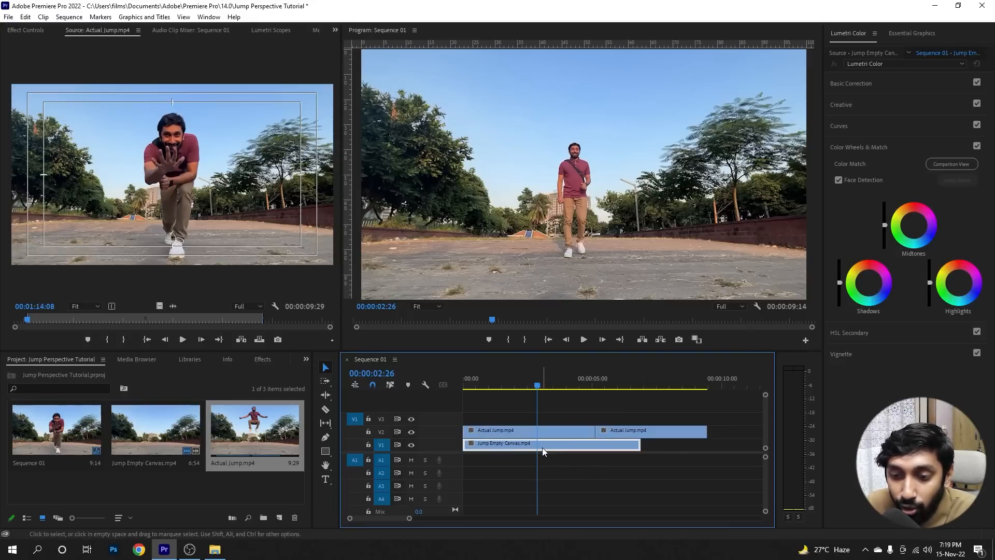
drag(543, 452, 545, 418)
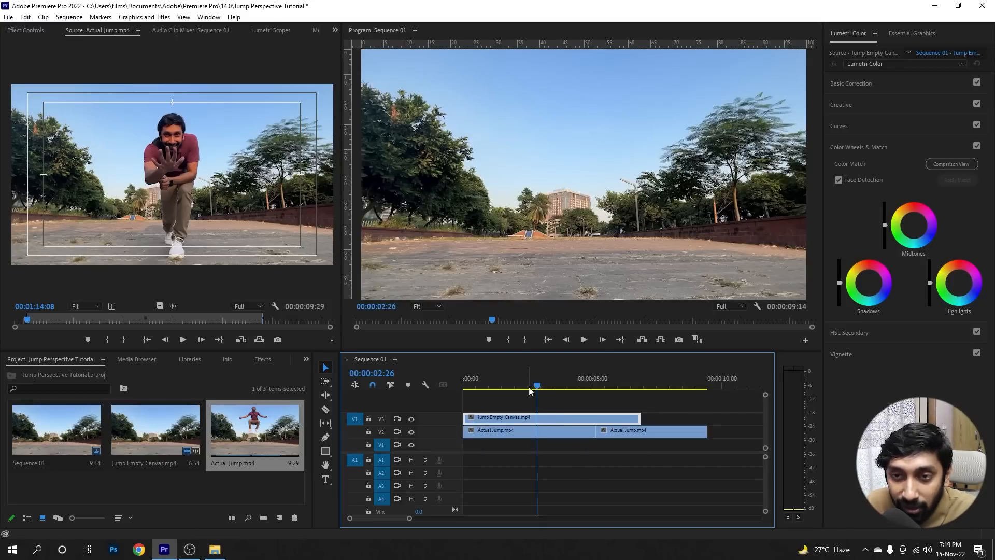
click(410, 419)
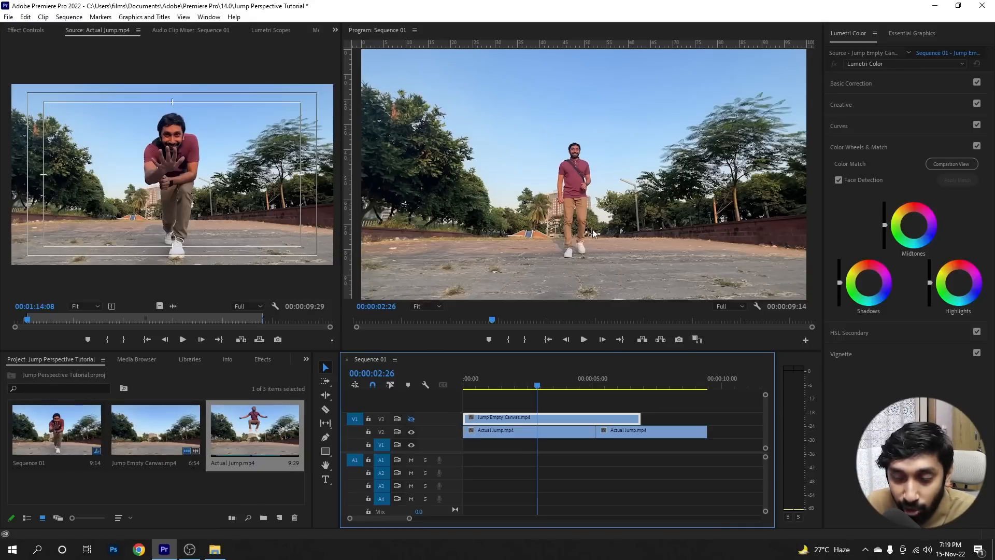
click(411, 418)
At 00:00:02:10, display the effect settings of Jump Empty Canvas and compare the frame with V3 shown and hidden
drag(535, 386, 524, 387)
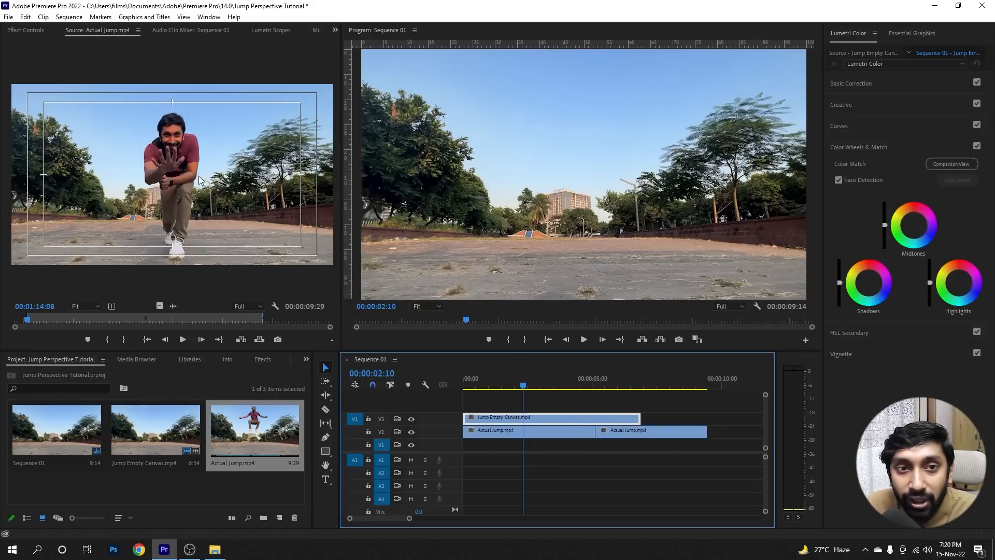
click(25, 28)
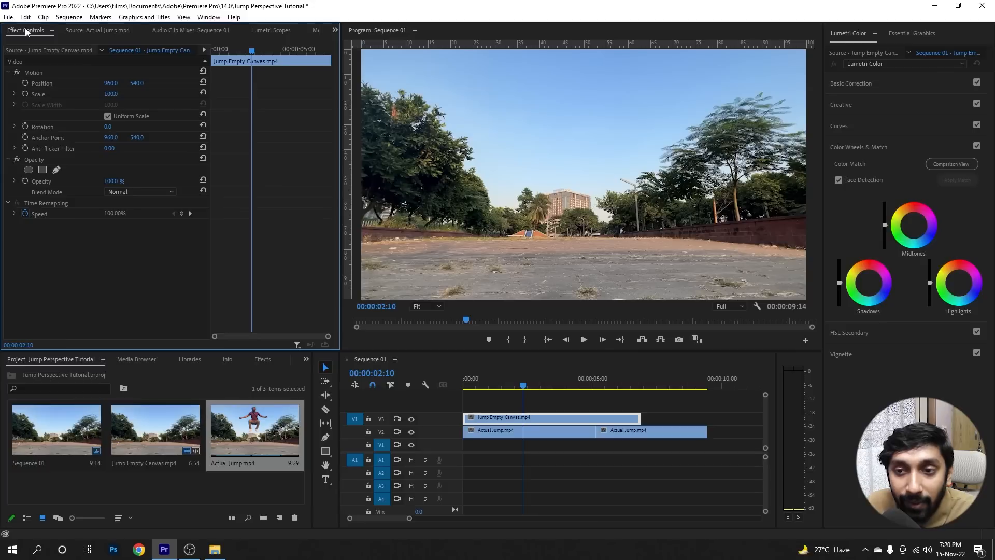
click(412, 418)
click(412, 418)
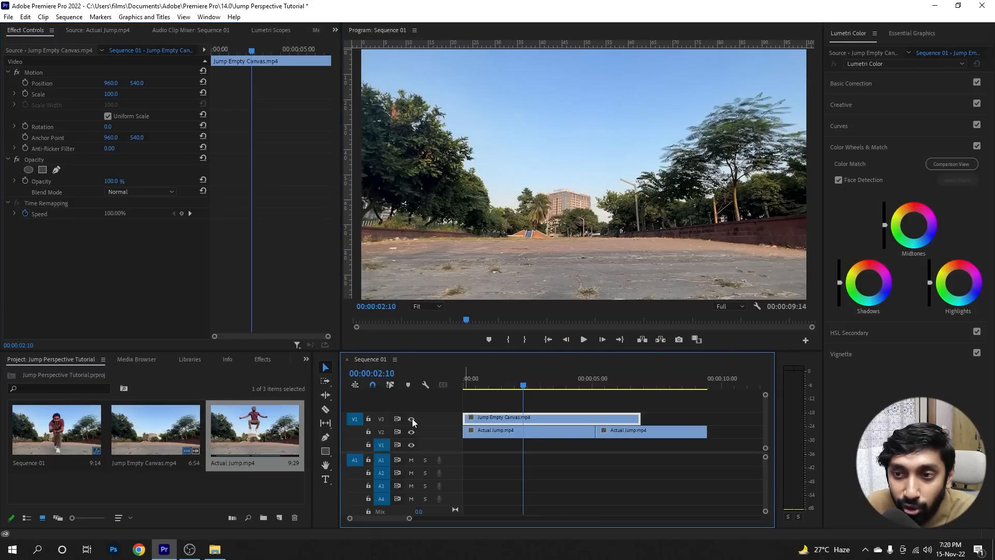
click(412, 418)
click(412, 418)
click(412, 419)
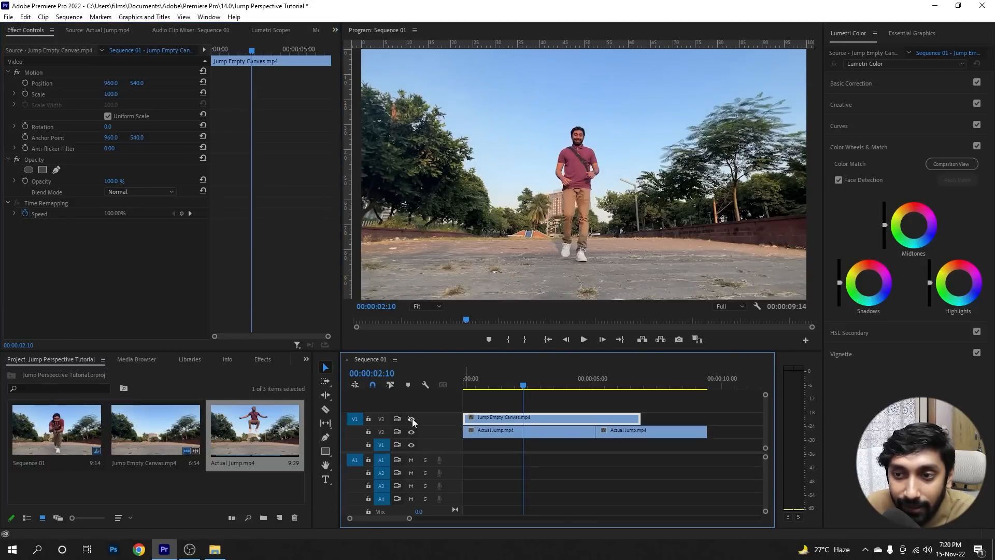
click(412, 418)
click(411, 418)
Make V3 visible at 00:00:00:09 and add a free-draw bezier opacity mask to the Jump Empty Canvas clip
drag(492, 386, 470, 387)
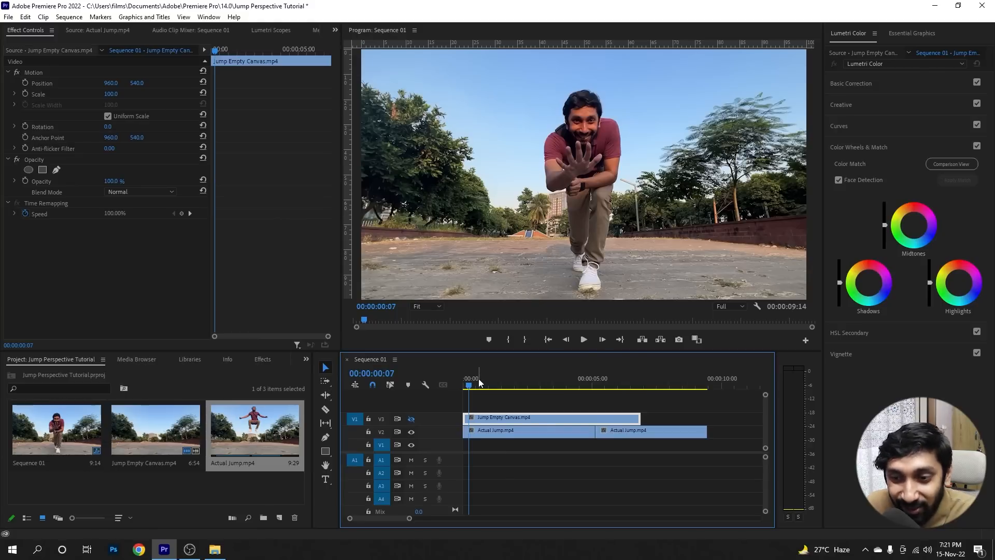
drag(469, 386, 471, 392)
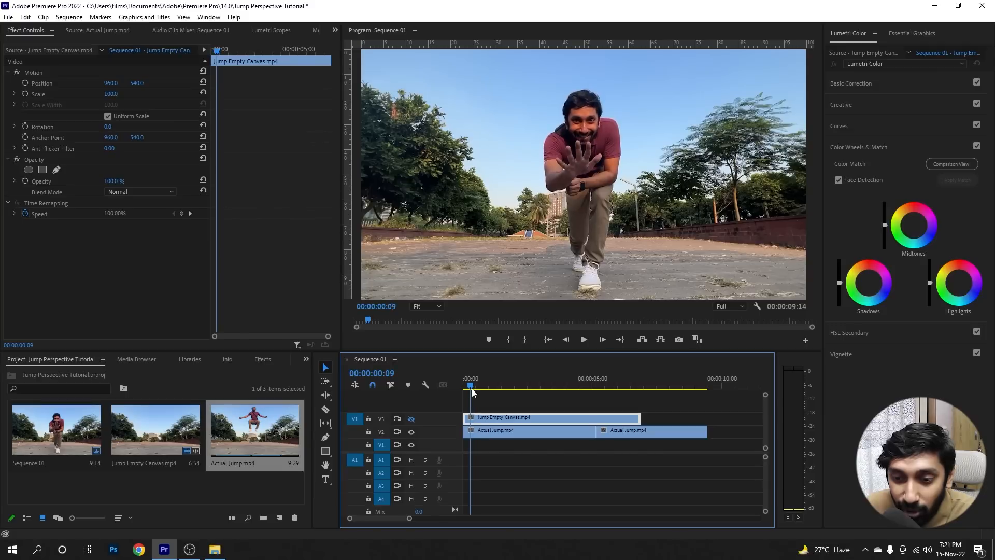
click(411, 420)
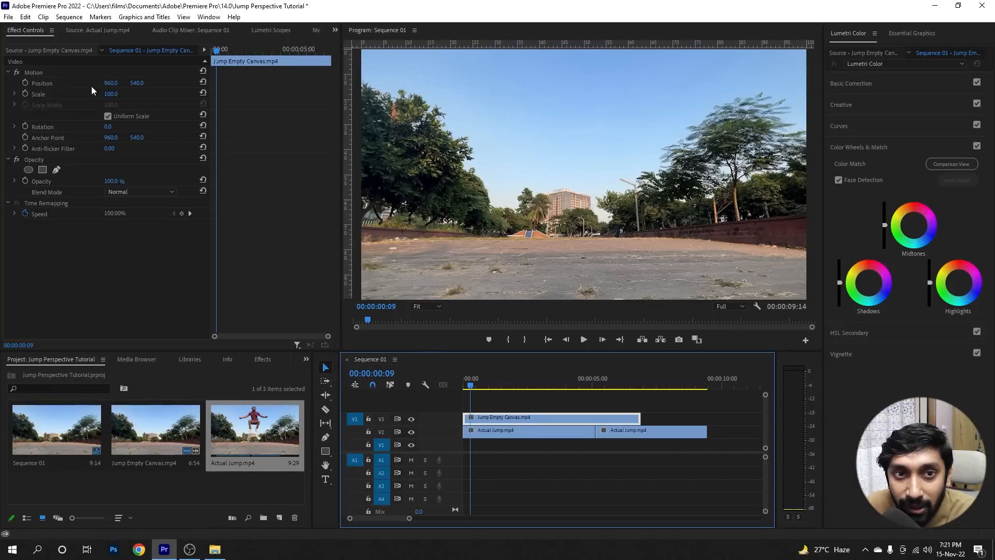
click(30, 29)
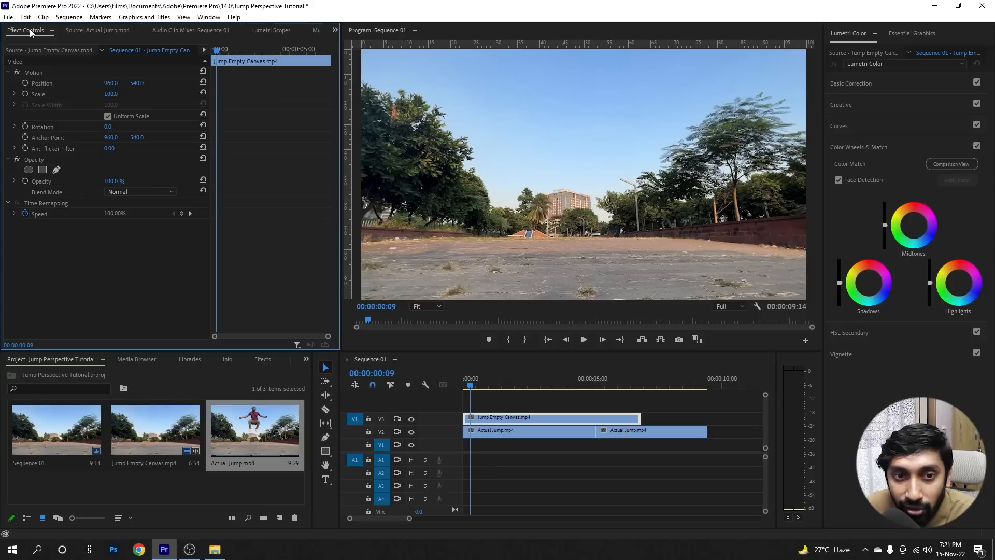
click(57, 170)
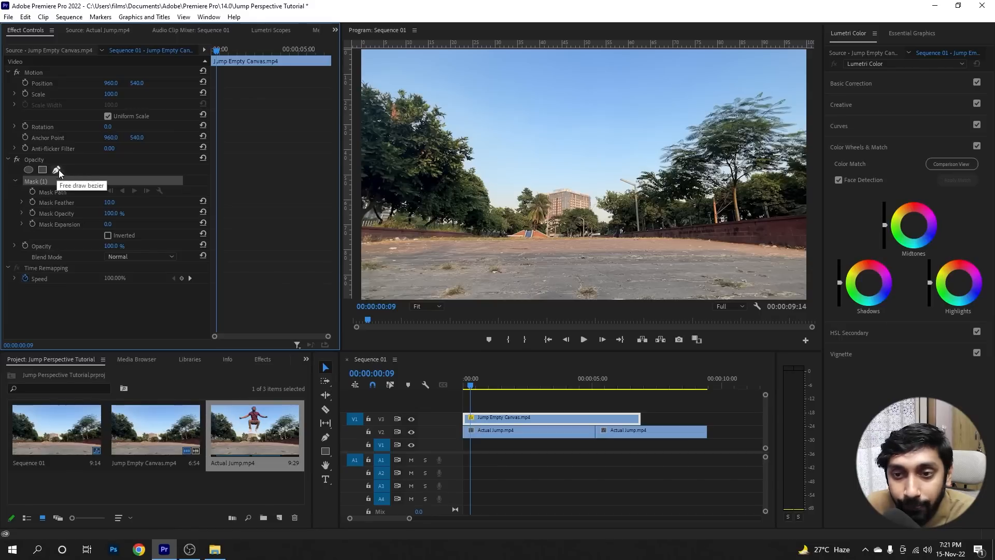
At 200% zoom, begin the mask path beside the large tree and trace the low treetops to the gap before the tall tree
click(431, 307)
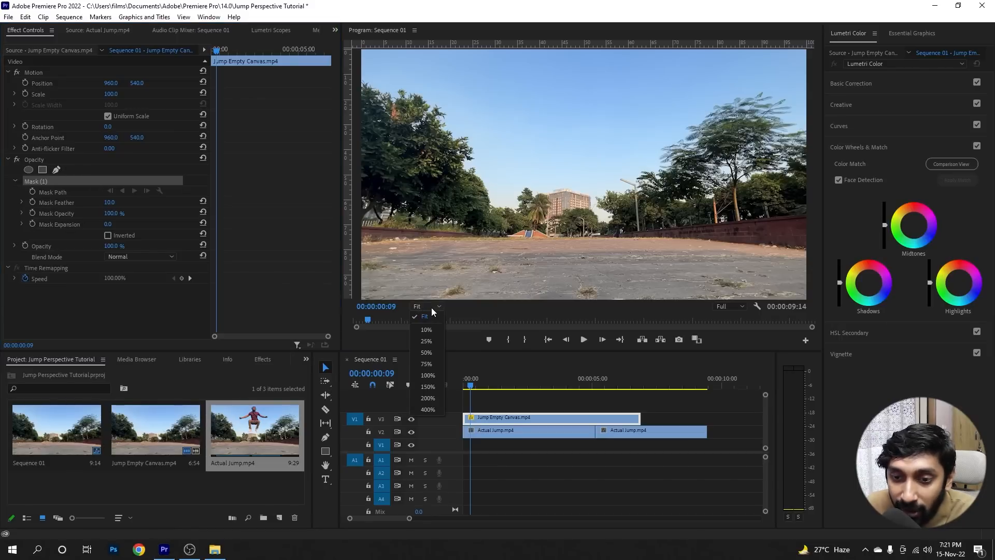
click(430, 399)
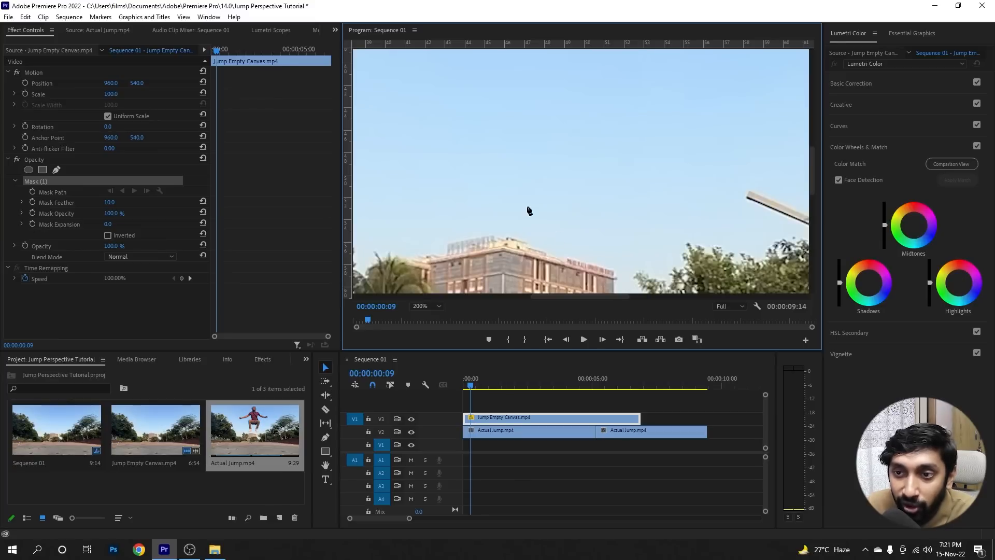
drag(605, 298, 532, 299)
drag(810, 172, 814, 193)
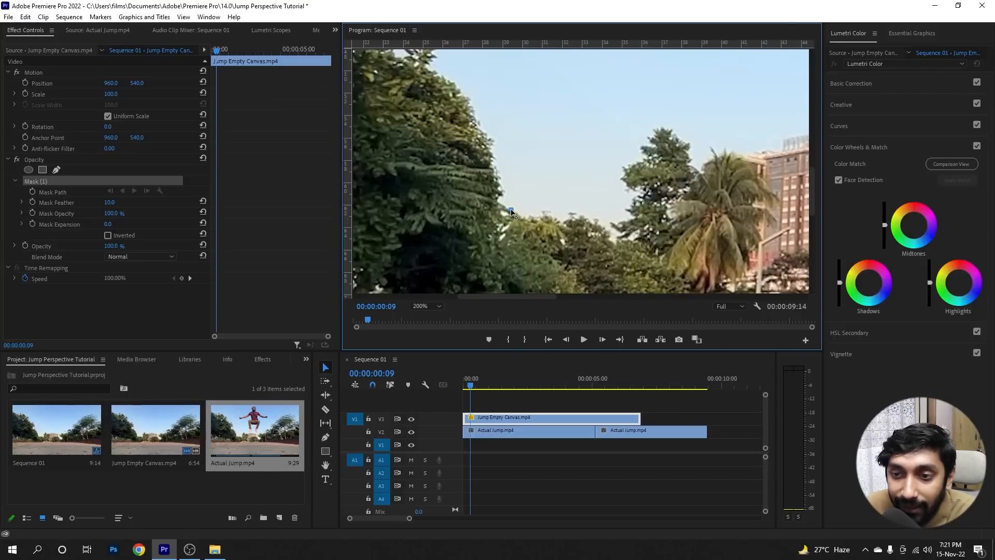
click(526, 218)
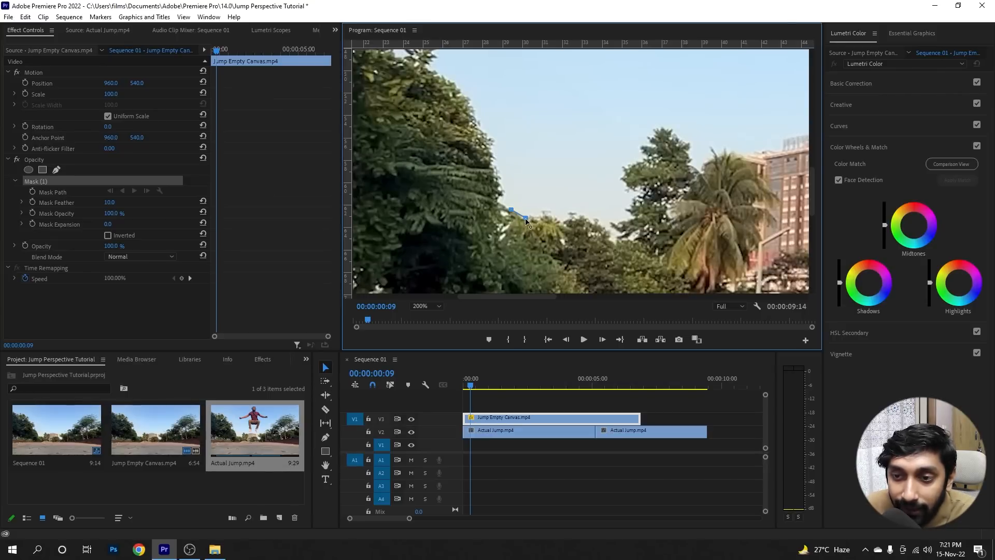
click(557, 220)
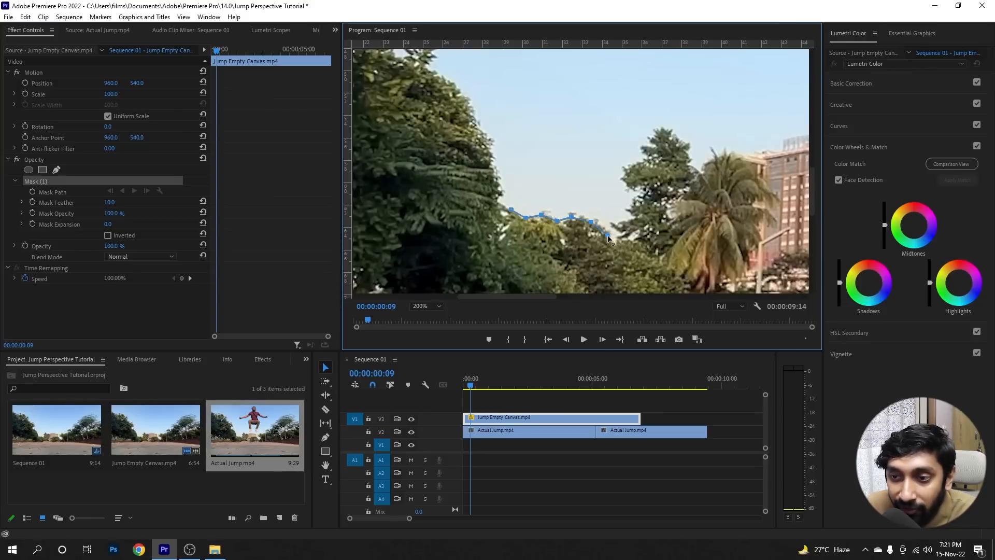
click(616, 247)
click(624, 233)
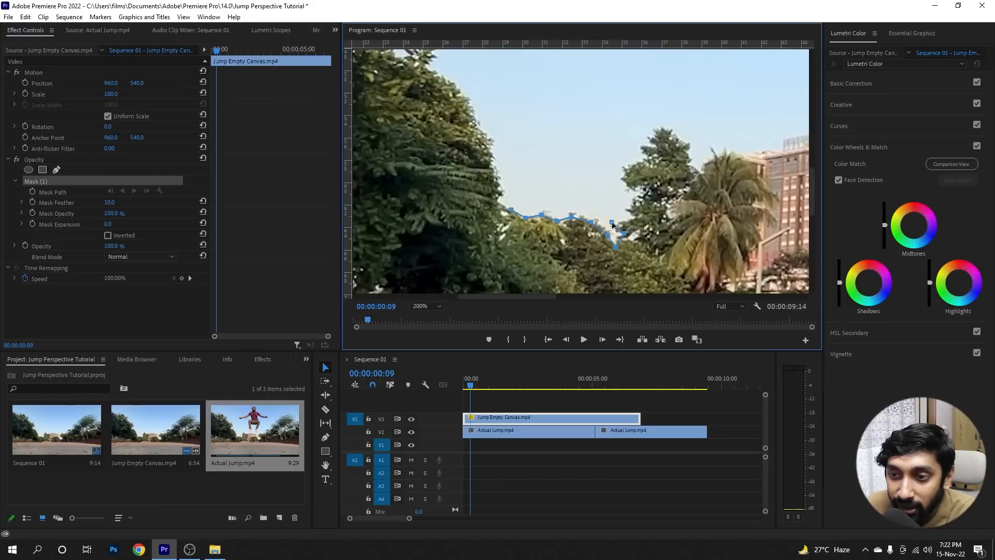
Continue the mask path up the left edge of the tall tree beside the palm, following its branches
click(633, 216)
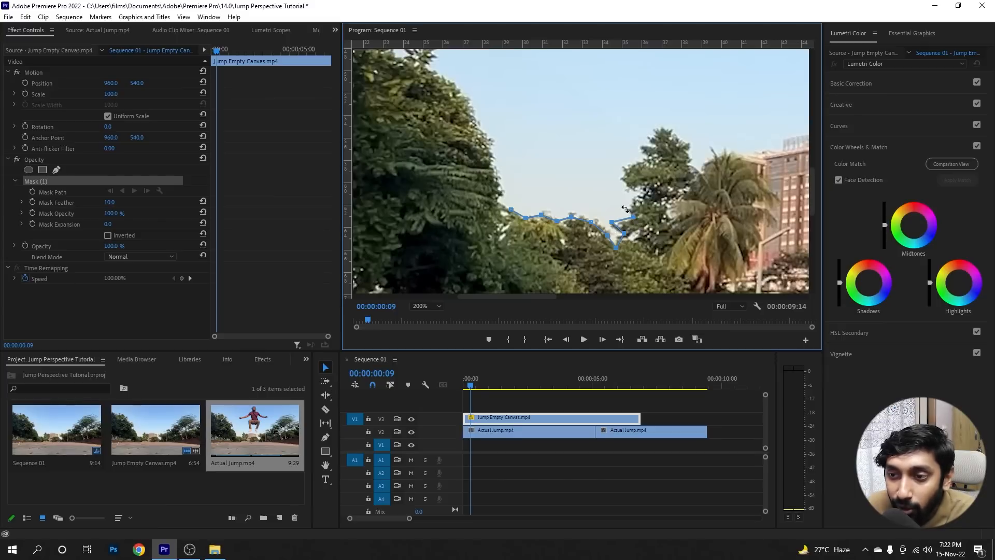
click(622, 206)
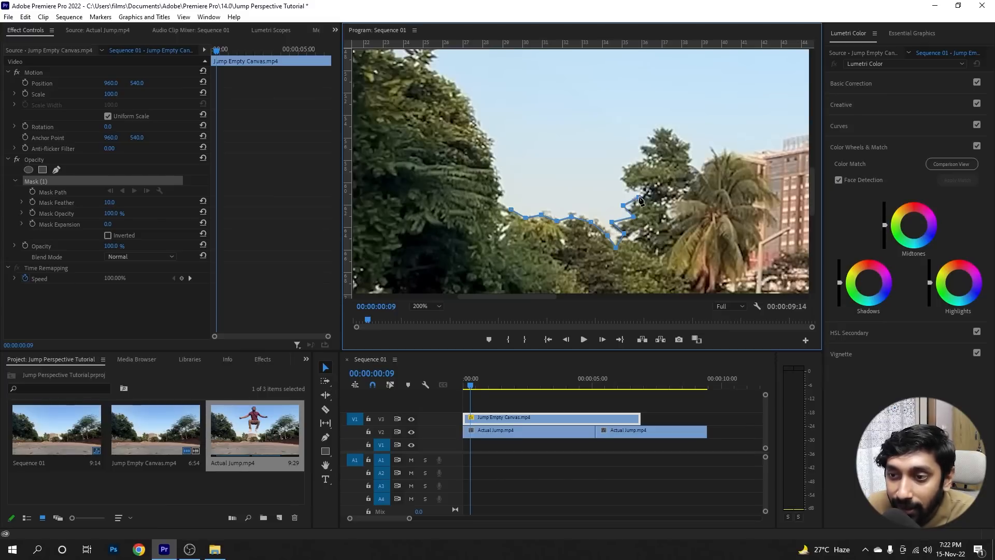
click(648, 192)
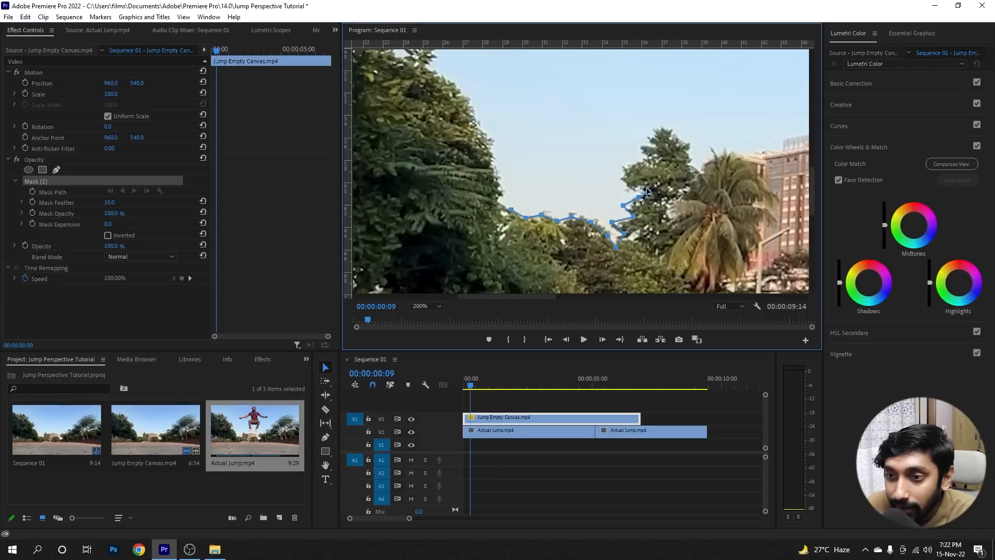
click(625, 189)
drag(621, 176, 622, 182)
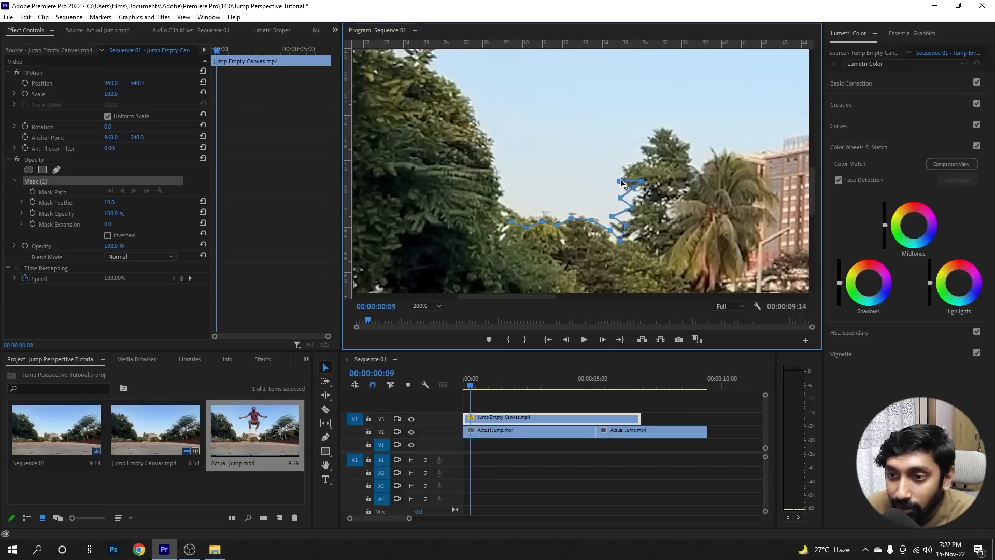
key(ctrl+z)
click(620, 179)
click(629, 164)
click(644, 159)
Continue the mask path over the crown of the tall tree and down its right side to the palm
click(638, 143)
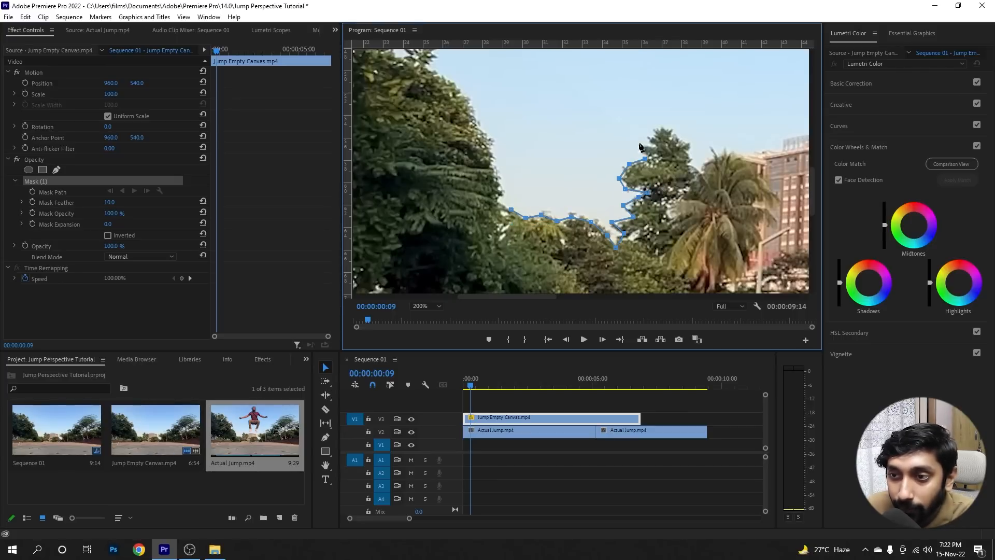
click(655, 145)
click(656, 129)
click(670, 131)
click(686, 142)
click(687, 164)
click(703, 175)
Extend the mask path across the top of the palm to the building's near roof corner, adjusting the points there
drag(533, 297, 561, 294)
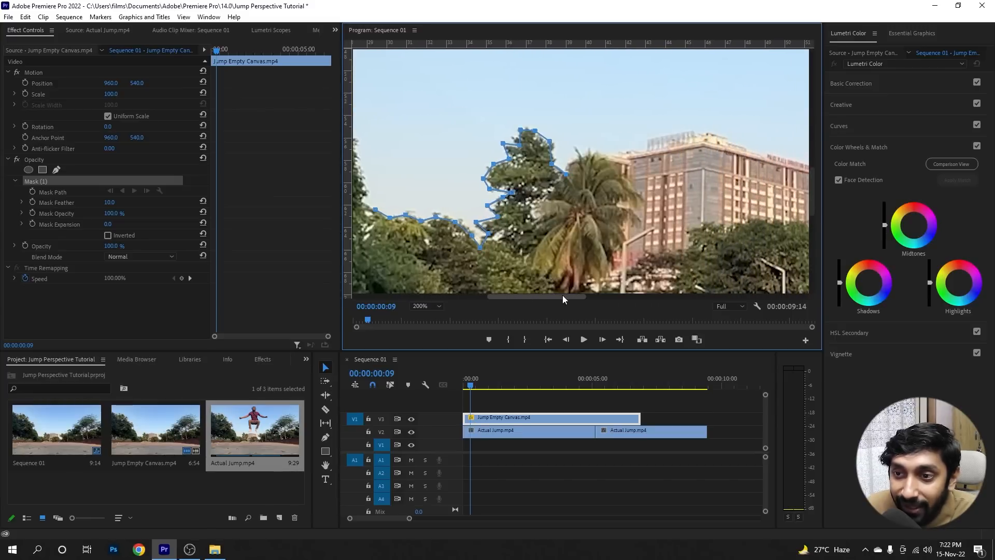
click(569, 159)
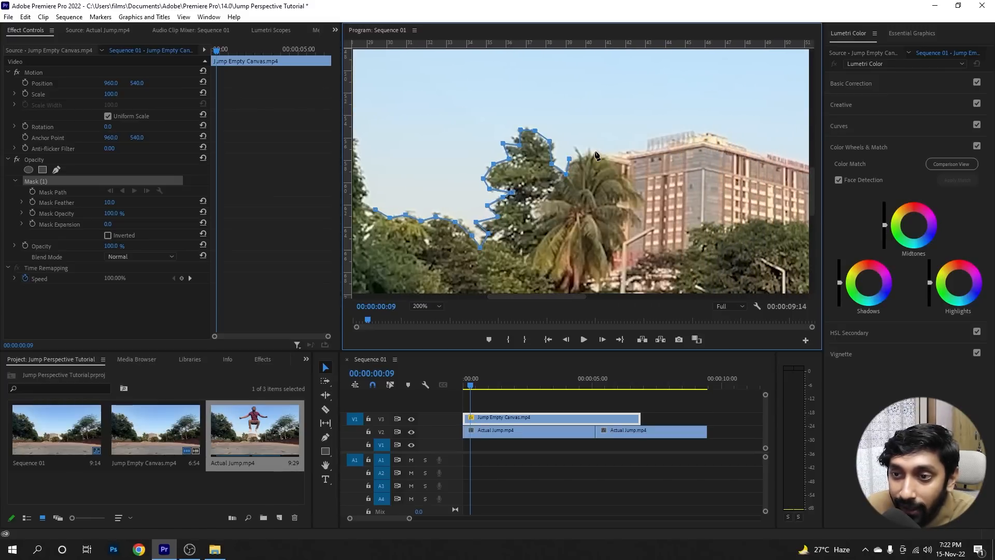
click(595, 152)
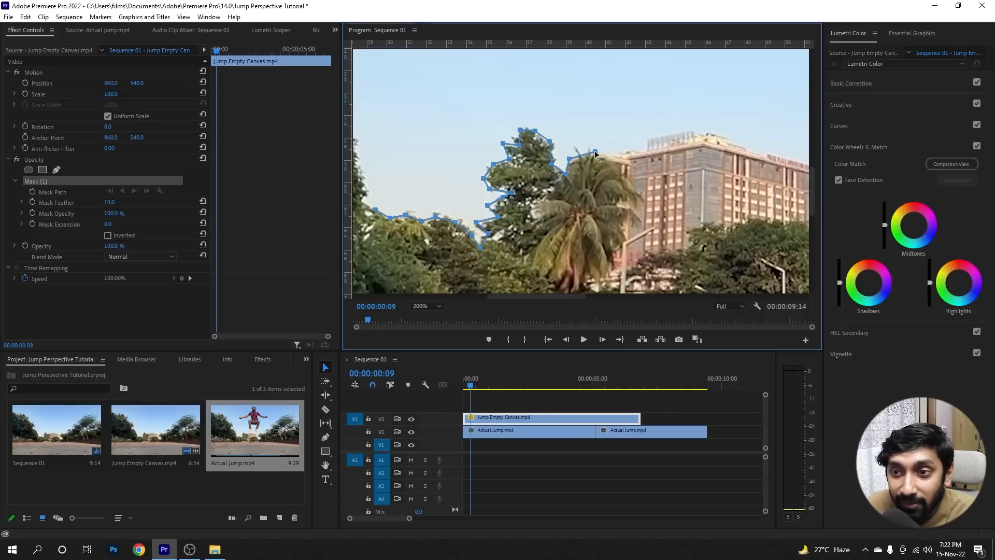
click(616, 155)
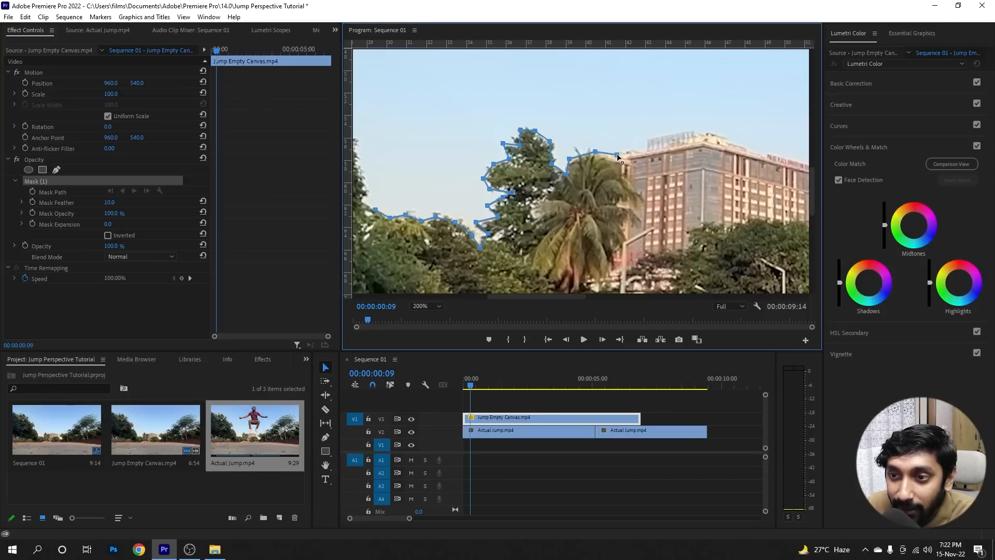
click(659, 140)
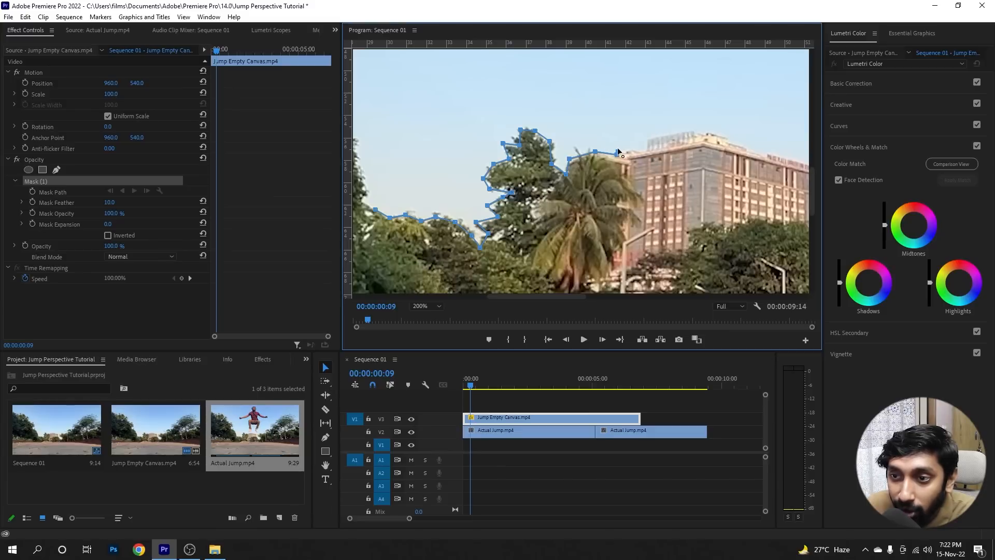
drag(652, 150, 627, 154)
click(680, 137)
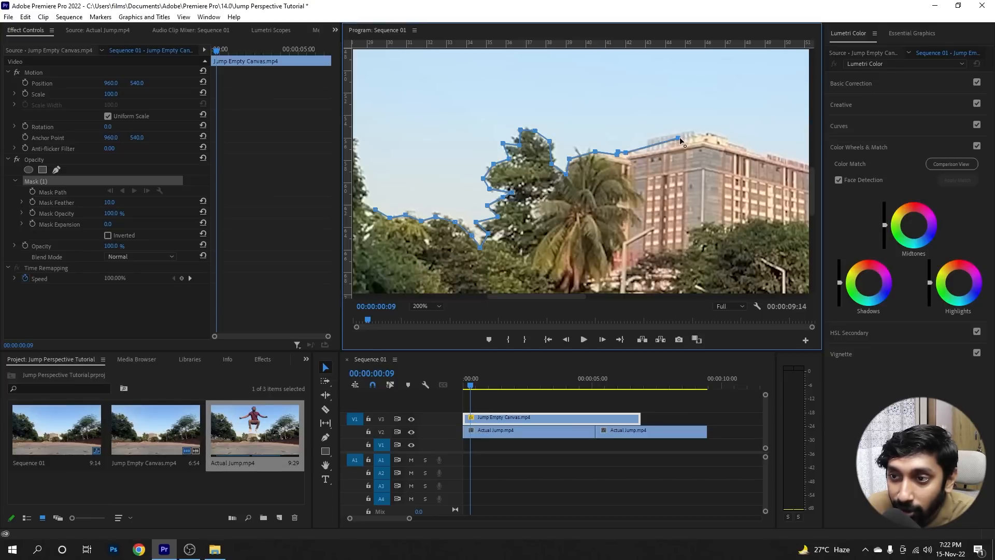
drag(679, 137, 627, 149)
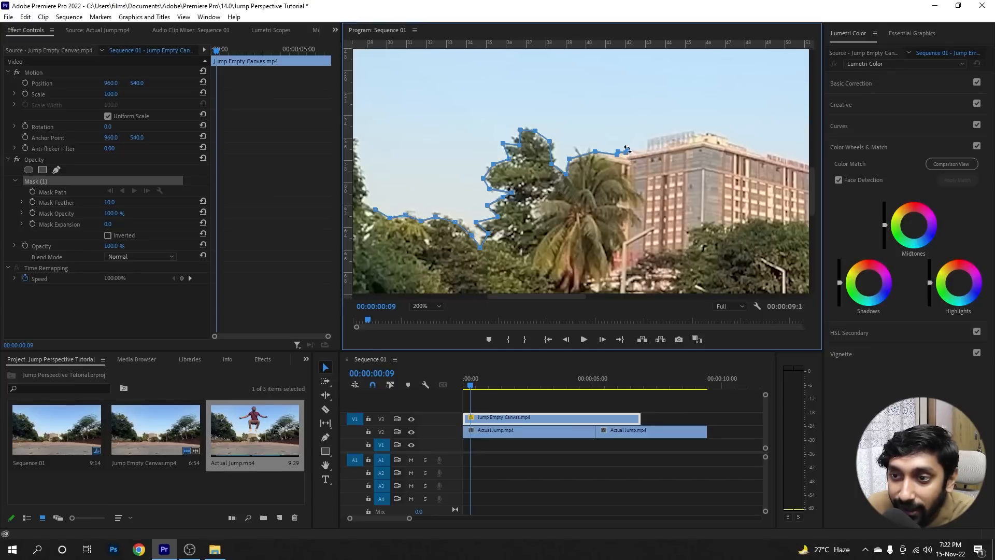
Trace the building's roofline over the rooftop structure and down the sloping edge to the start of the red rooftop sign
click(646, 150)
click(693, 131)
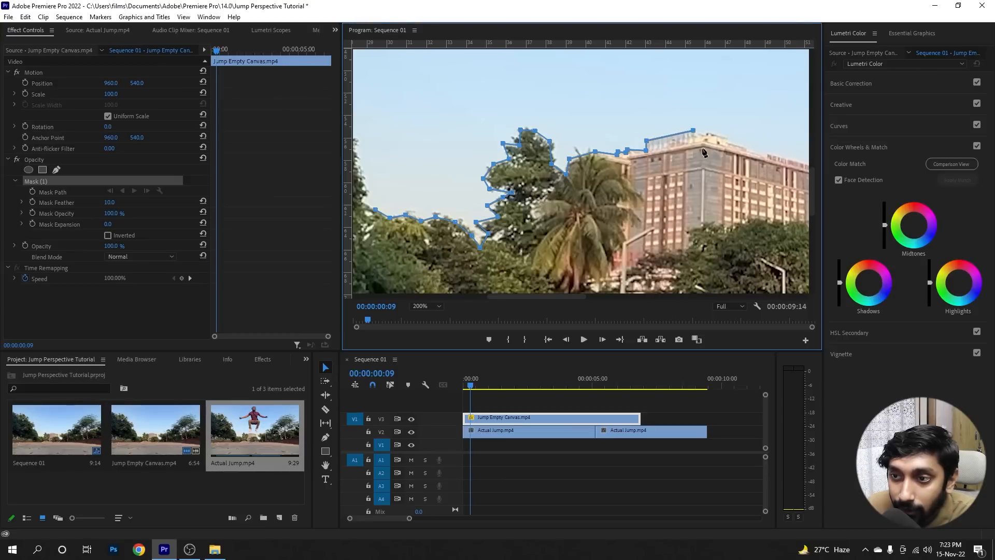
click(705, 135)
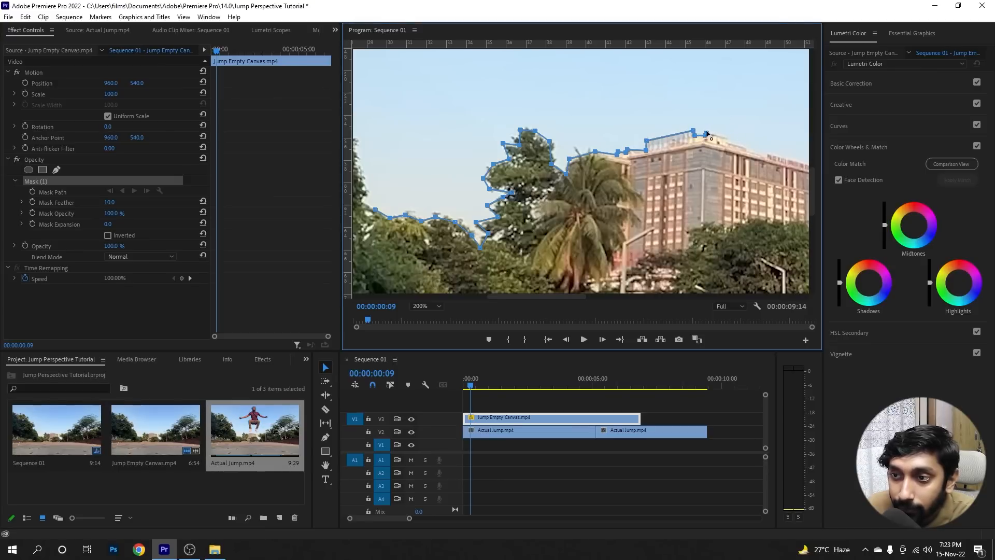
click(727, 139)
click(745, 148)
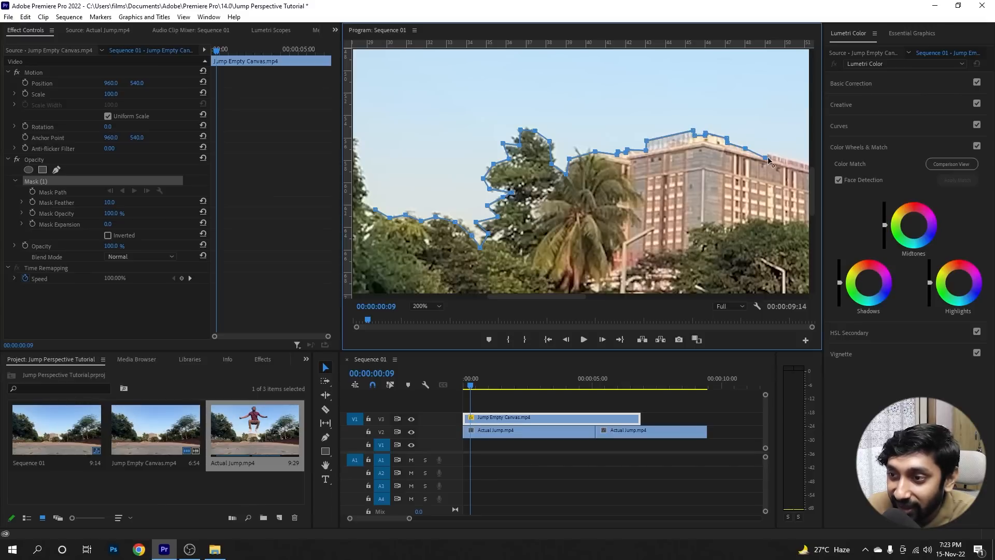
click(776, 126)
key(ctrl+z)
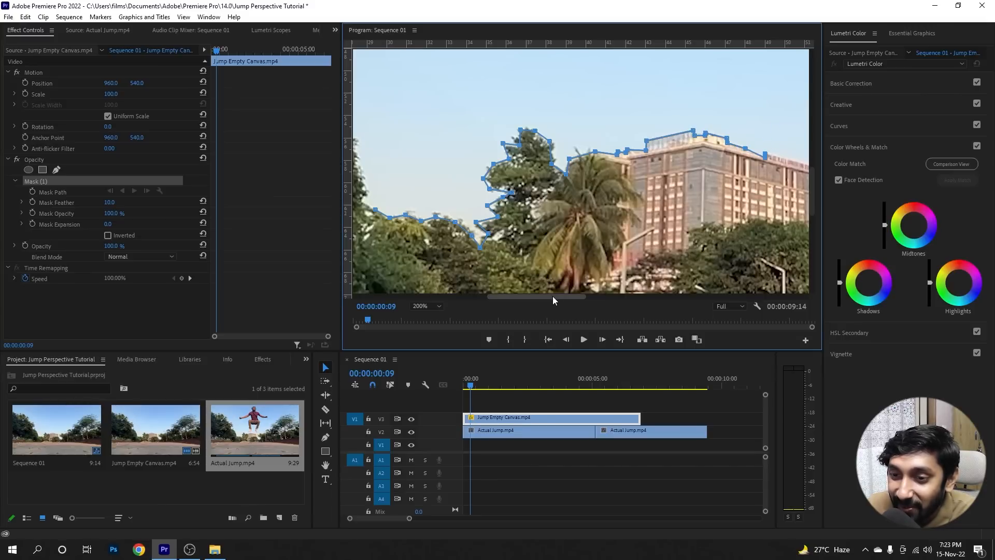
Continue the mask path along the rooftop sign to the building's far corner and down its side wall to the tree
drag(552, 296, 599, 300)
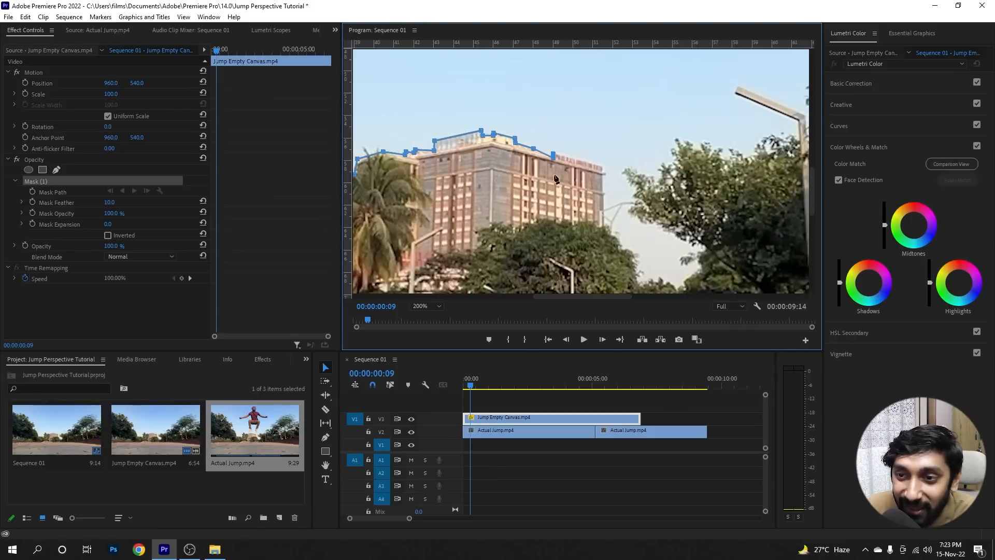
click(602, 167)
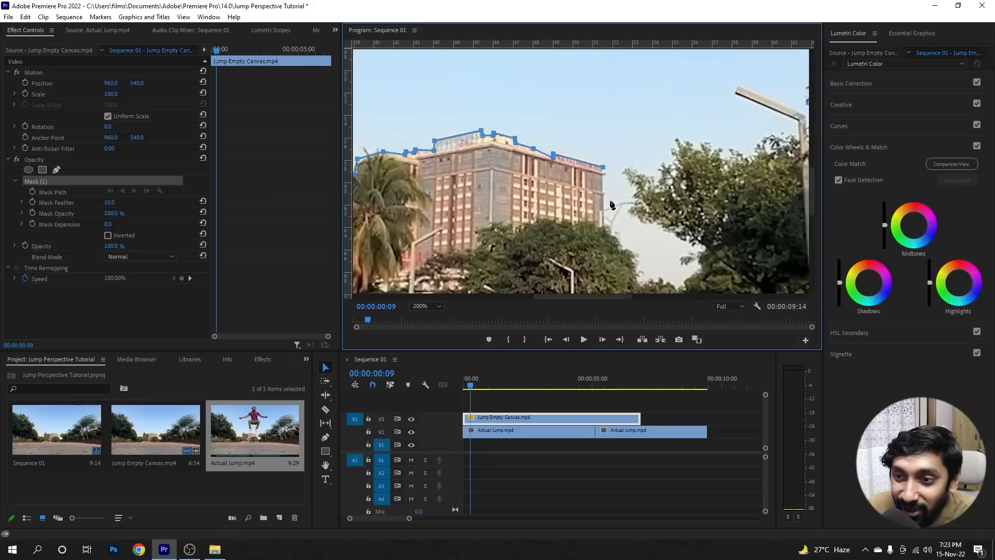
click(604, 209)
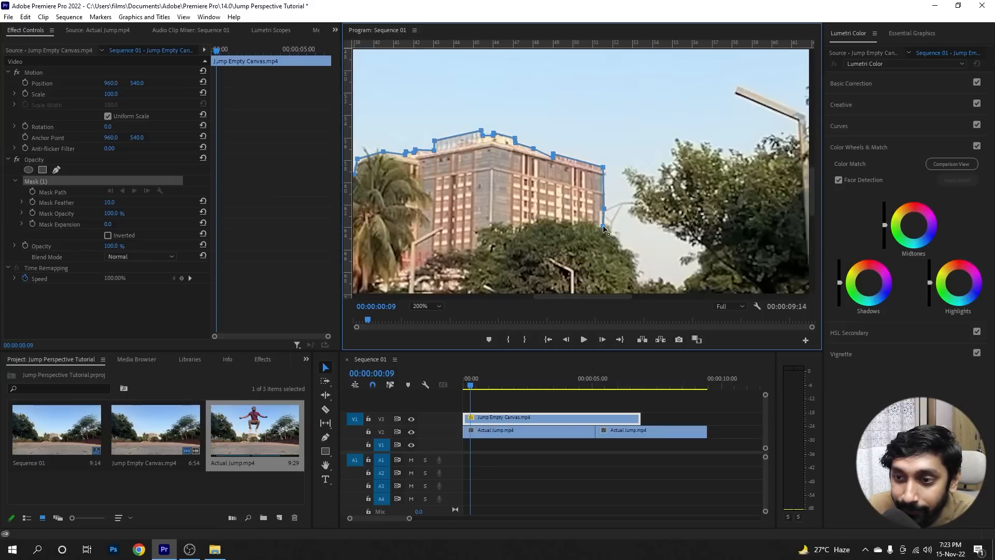
click(604, 228)
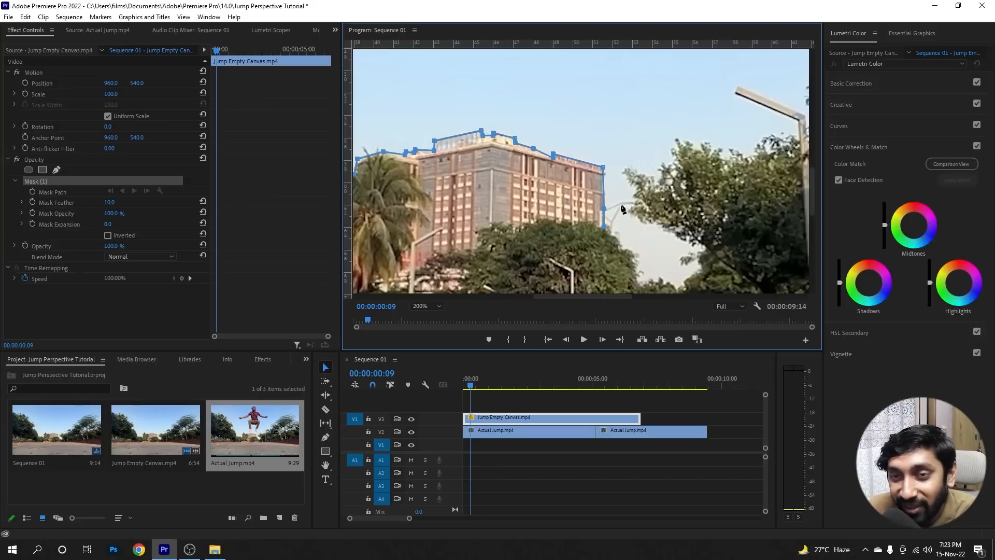
Follow the right edge of the tree in front of the building downward with the mask path
click(615, 237)
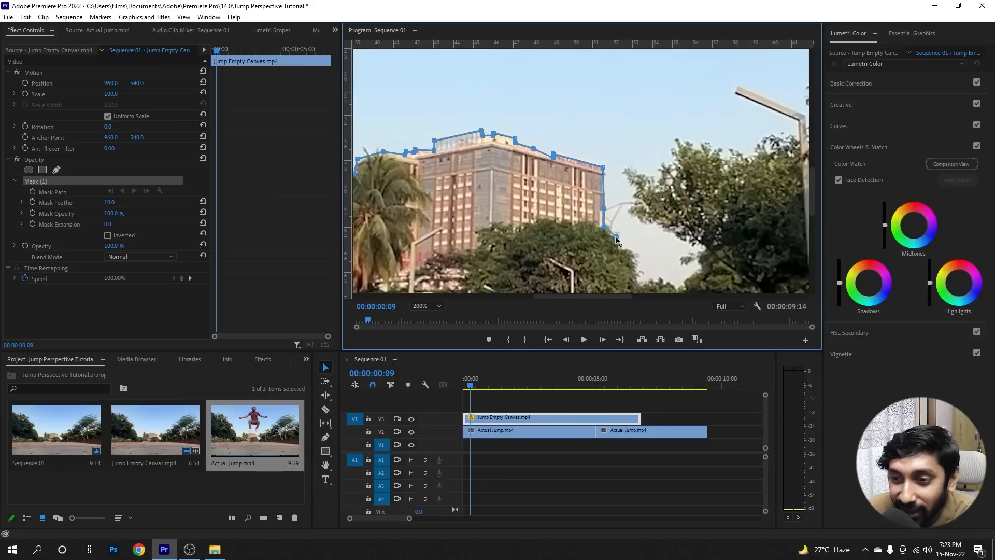
drag(615, 236, 609, 233)
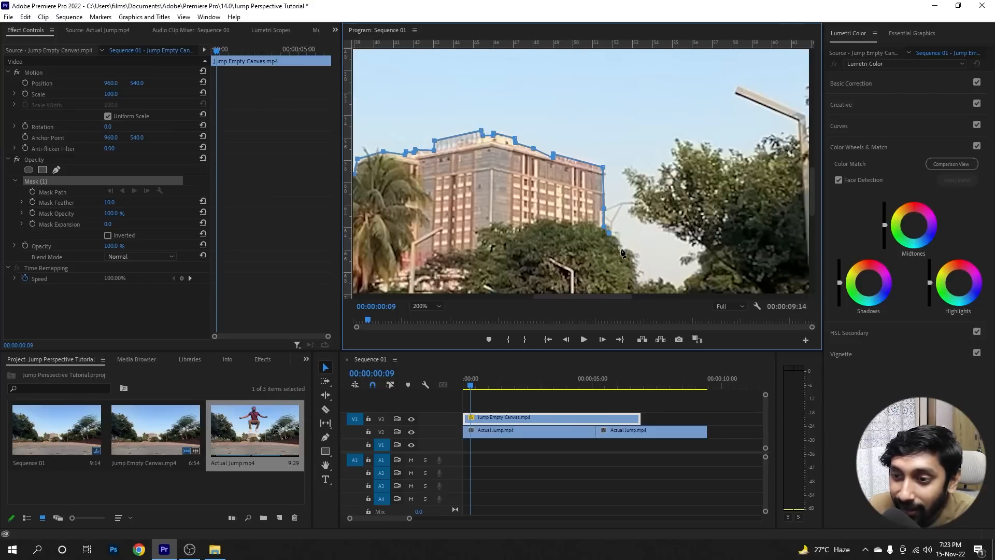
click(620, 248)
click(636, 257)
click(633, 278)
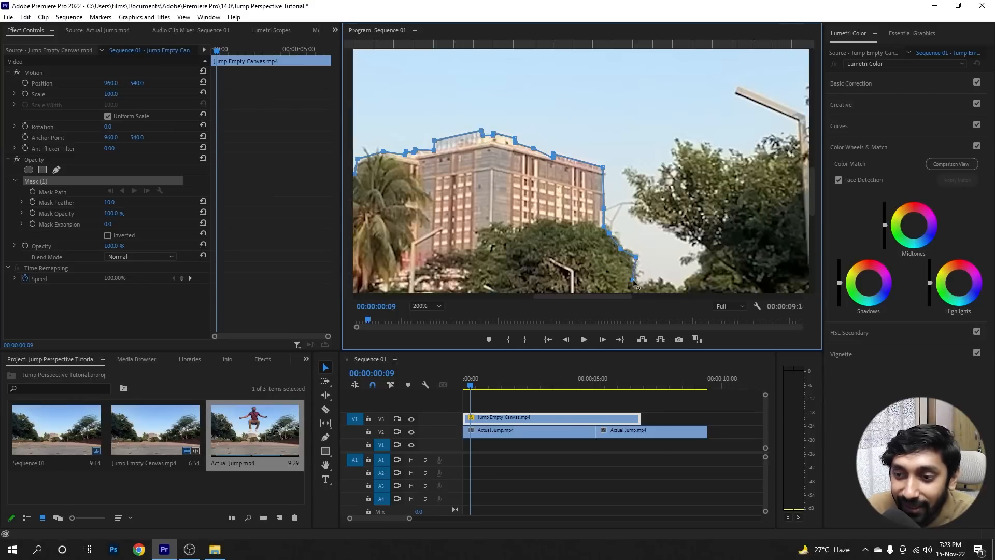
Trace the low treetops across the bottom of the sky gap to the foliage of the tree on the other side
scroll(795, 224, down, 2)
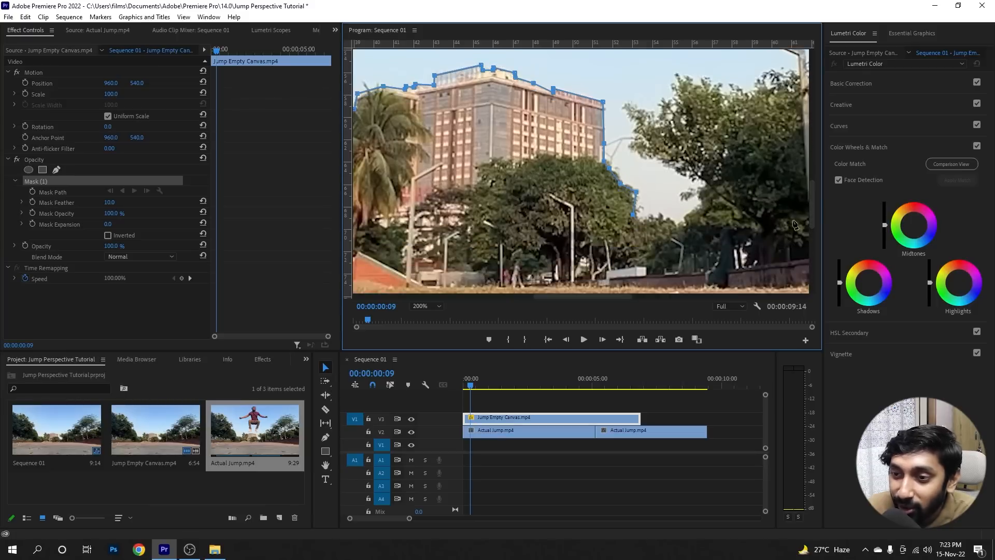
click(645, 223)
click(663, 221)
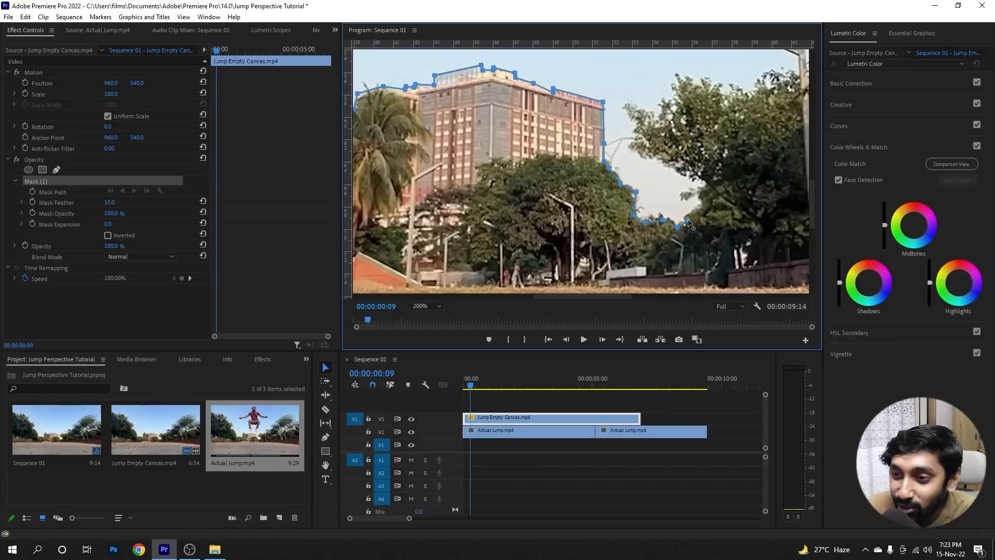
click(704, 207)
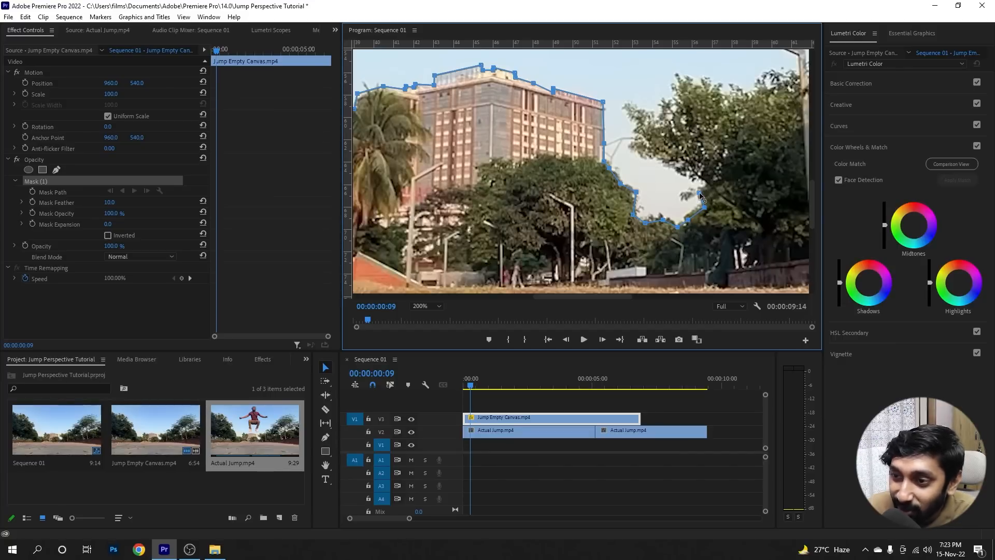
Trace the underside of the overhanging branches back toward the building, ending at their leftmost leaves
click(709, 183)
click(676, 165)
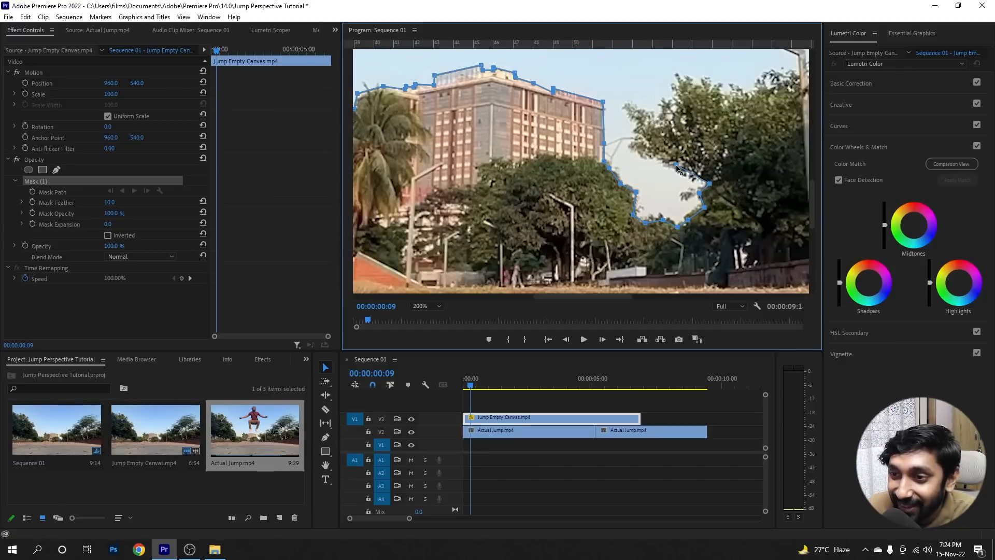
click(653, 157)
click(632, 150)
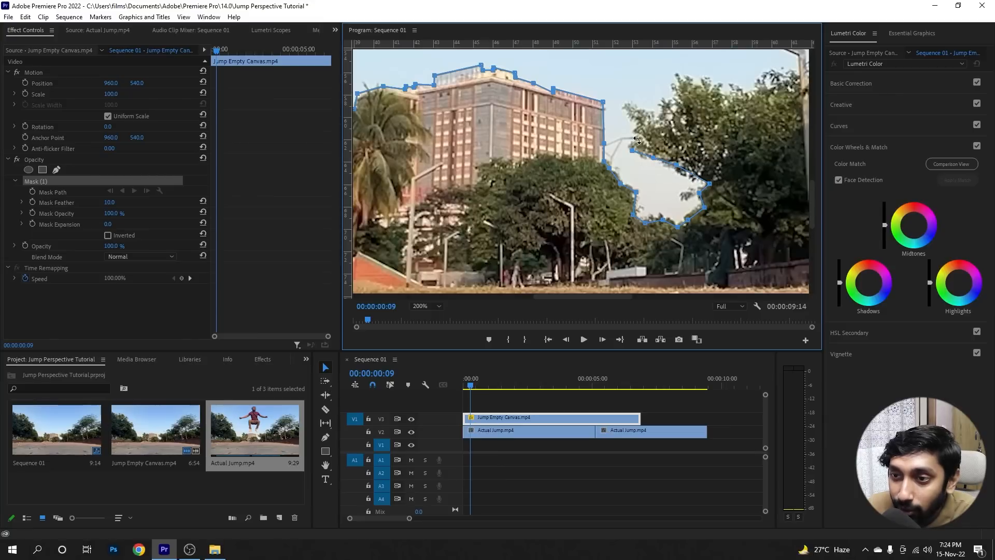
click(636, 137)
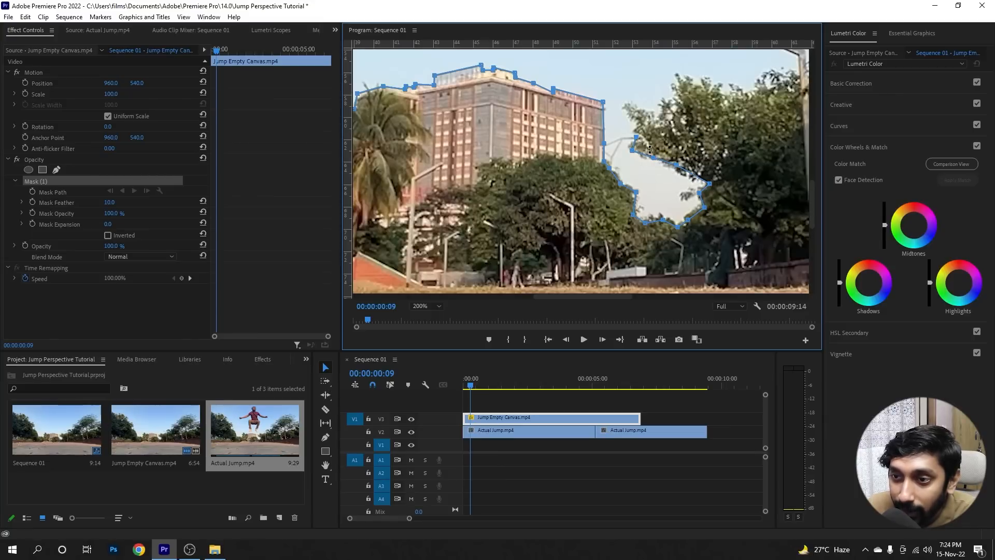
Continue the mask path around the lower leaf cluster and up to the tip of the branch protruding into the sky
drag(652, 146, 653, 126)
key(ctrl+z)
click(650, 151)
click(650, 142)
key(ctrl+z)
click(636, 131)
click(644, 124)
click(630, 117)
click(624, 108)
click(628, 104)
click(673, 109)
key(ctrl+z)
key(ctrl+z)
click(635, 110)
click(647, 114)
key(ctrl+z)
click(656, 120)
click(664, 105)
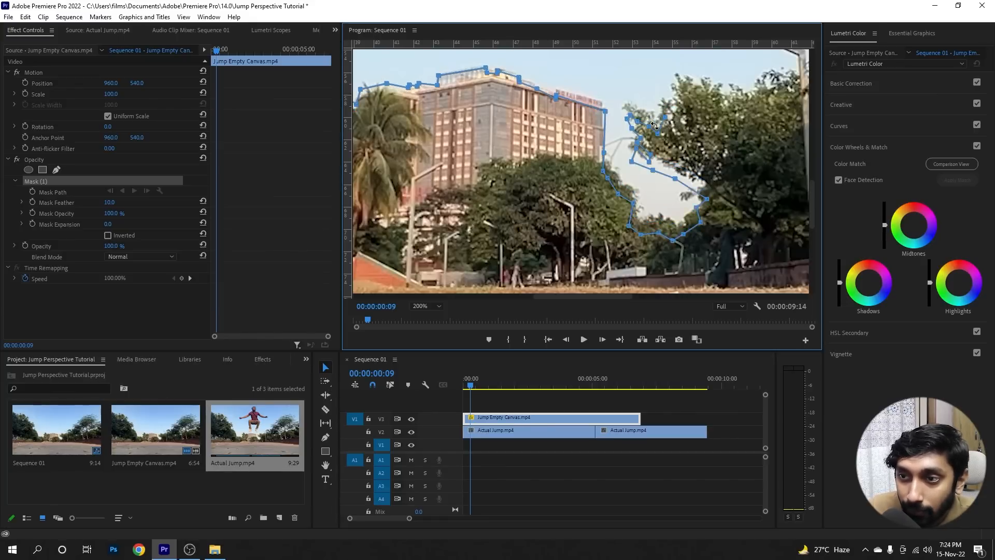
key(ctrl+z)
key(ctrl+z)
key(ctrl+z)
Trace from the protruding branch up the tree's jagged left edge to its highest leaves
click(655, 129)
click(664, 125)
click(661, 119)
click(663, 103)
click(673, 109)
click(678, 94)
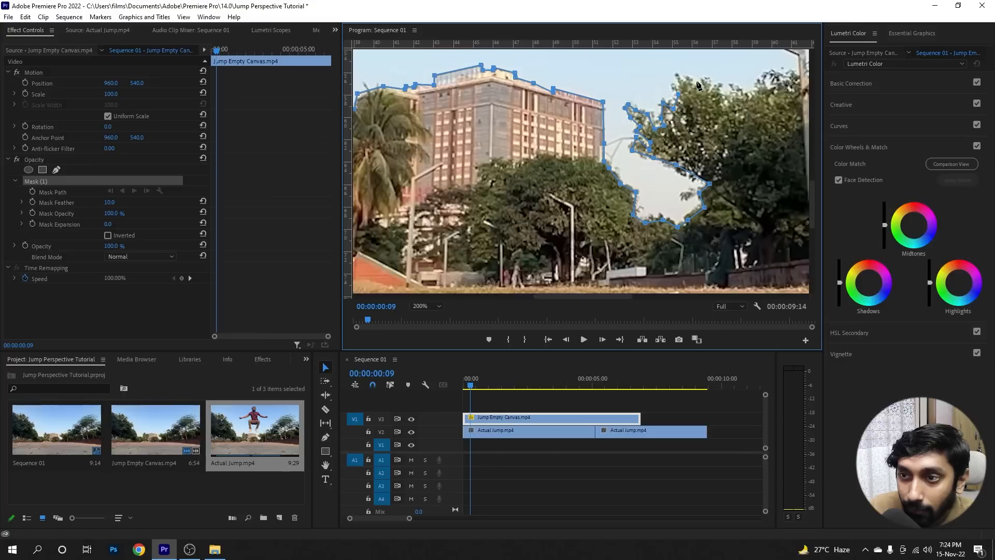
click(676, 75)
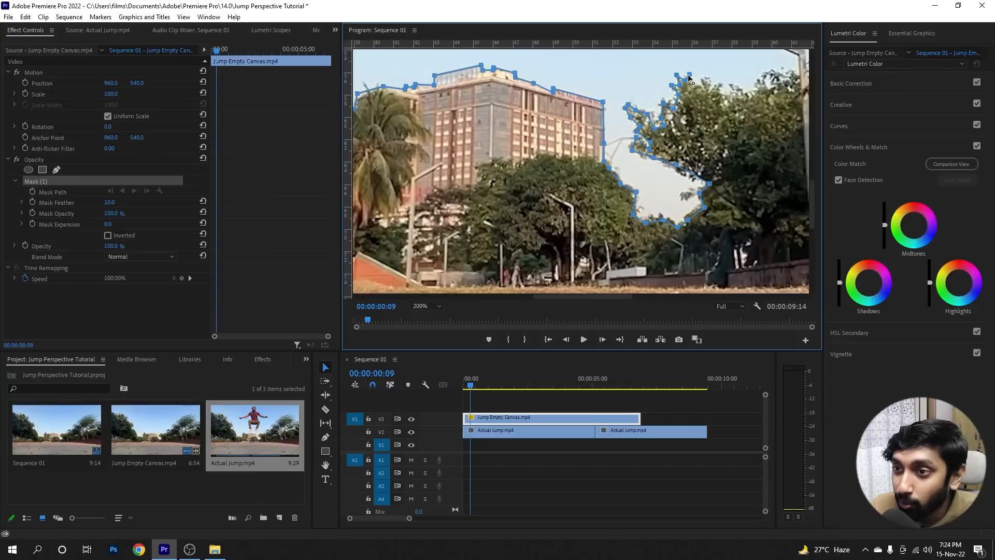
Continue the mask path along the top of the tree's crown toward the street lamp, following the leaf clusters
click(686, 75)
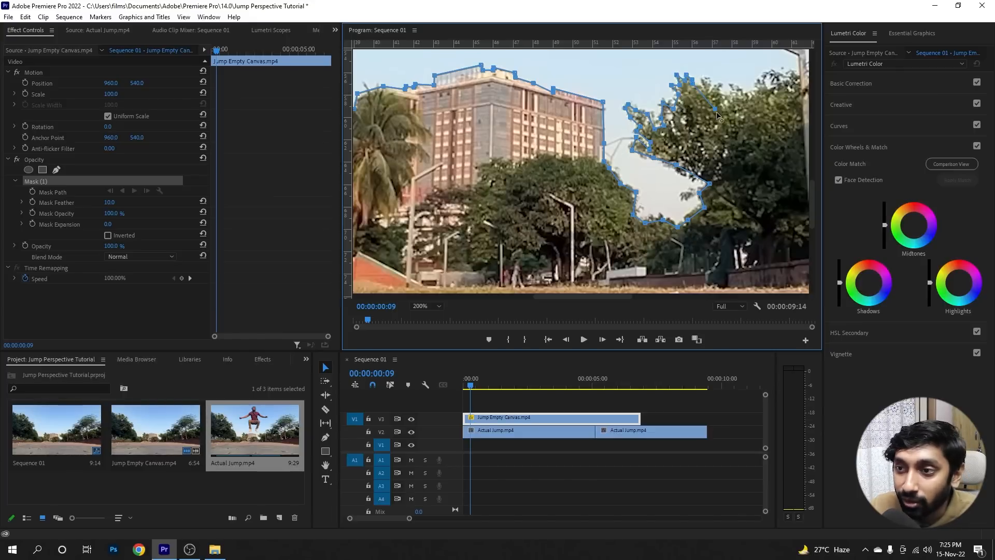
click(701, 84)
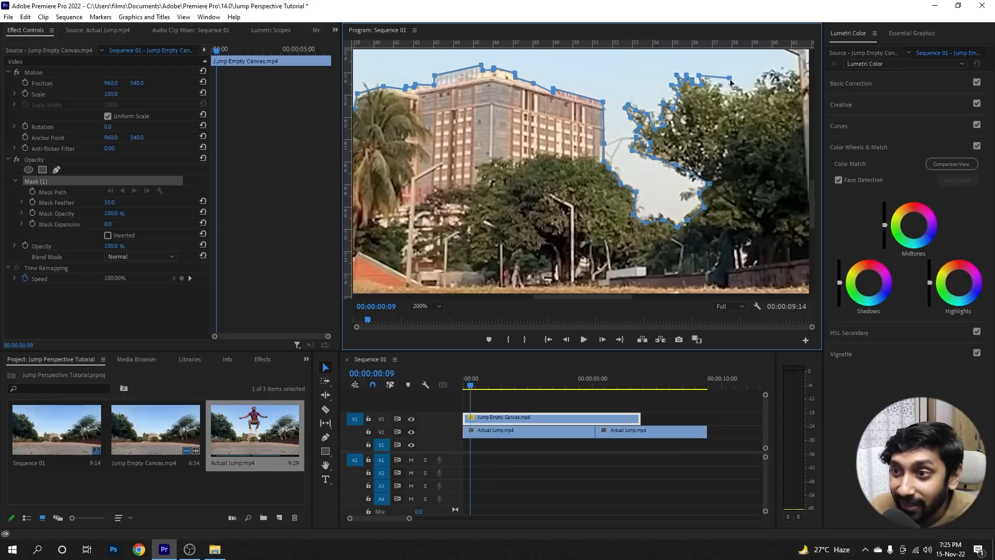
drag(730, 80, 707, 78)
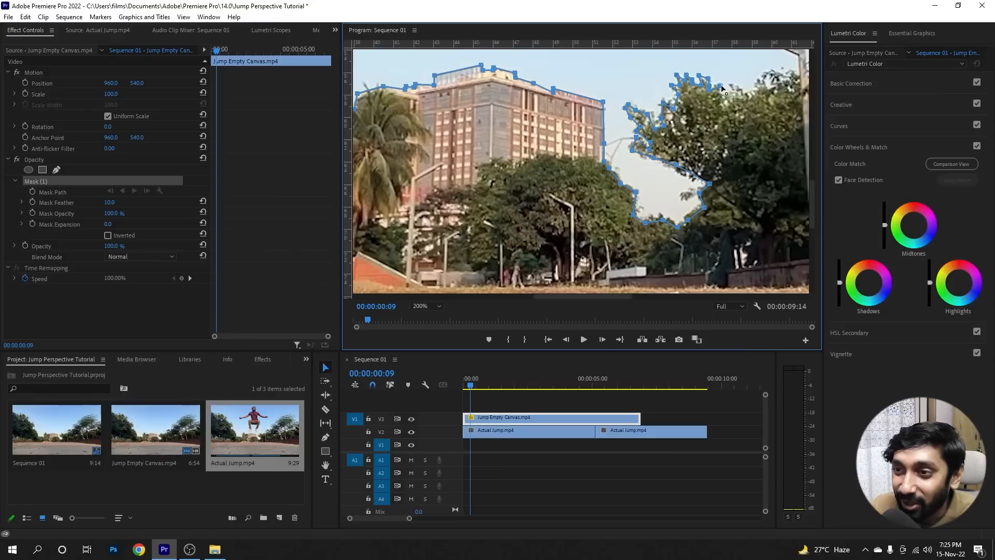
click(718, 83)
click(723, 94)
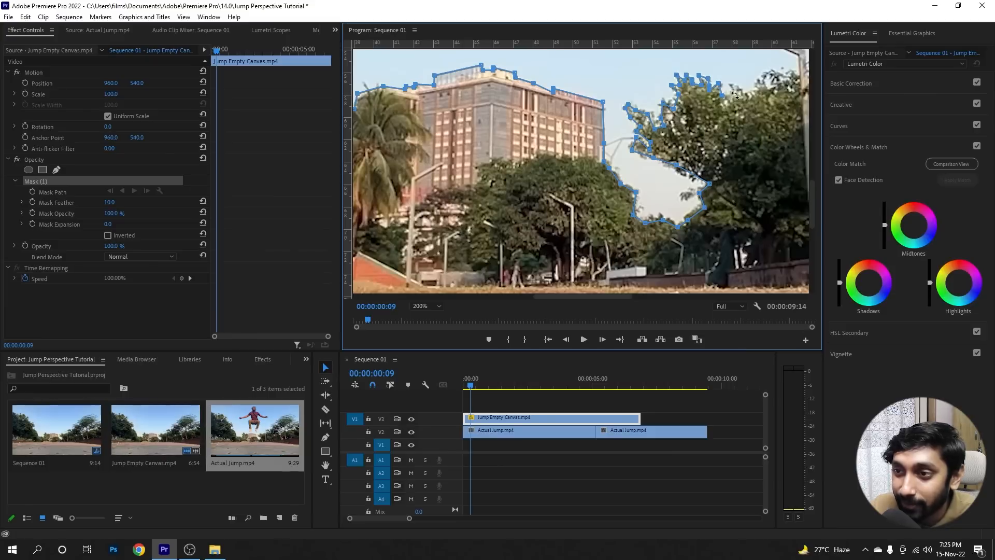
click(730, 81)
click(746, 95)
Carry the mask path over the remaining treetop to the lamp post, around its angled arm, and down the post's far side
drag(813, 203, 813, 185)
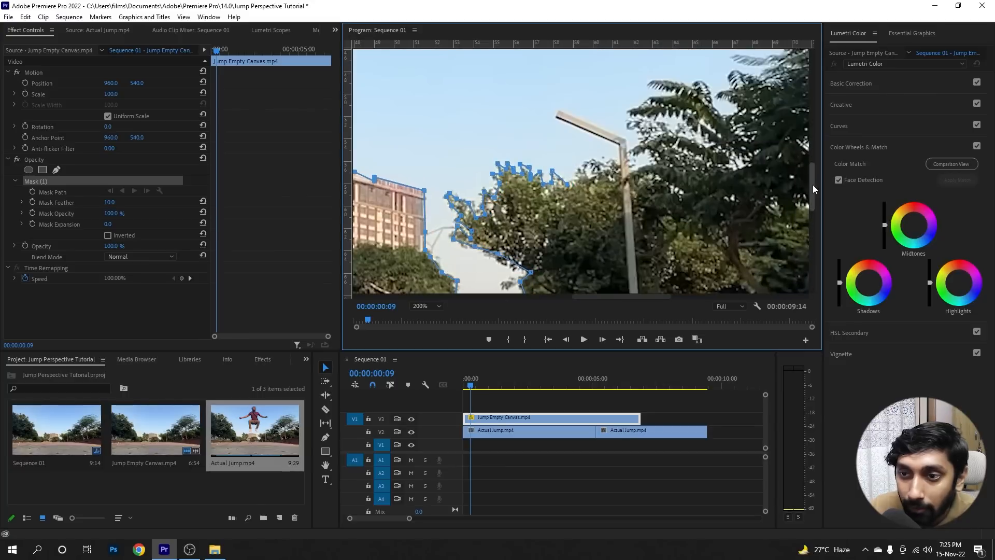
click(584, 165)
click(605, 164)
click(620, 168)
click(617, 146)
click(555, 117)
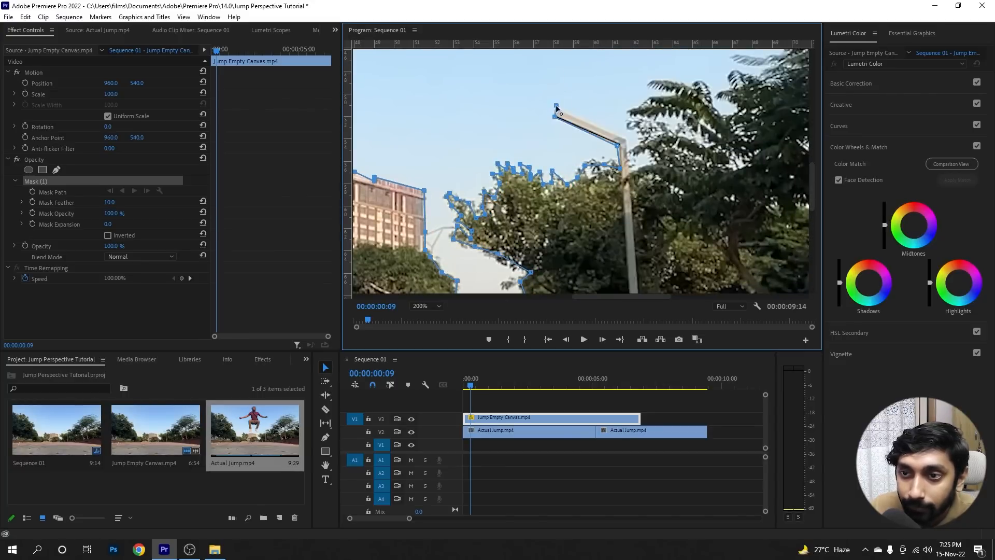
click(556, 108)
click(627, 139)
click(629, 176)
Continue the mask path from the lamp post up the neighbouring tree's outer leaves and over its upper foliage
click(656, 165)
click(642, 135)
click(630, 111)
click(649, 83)
click(676, 92)
click(693, 84)
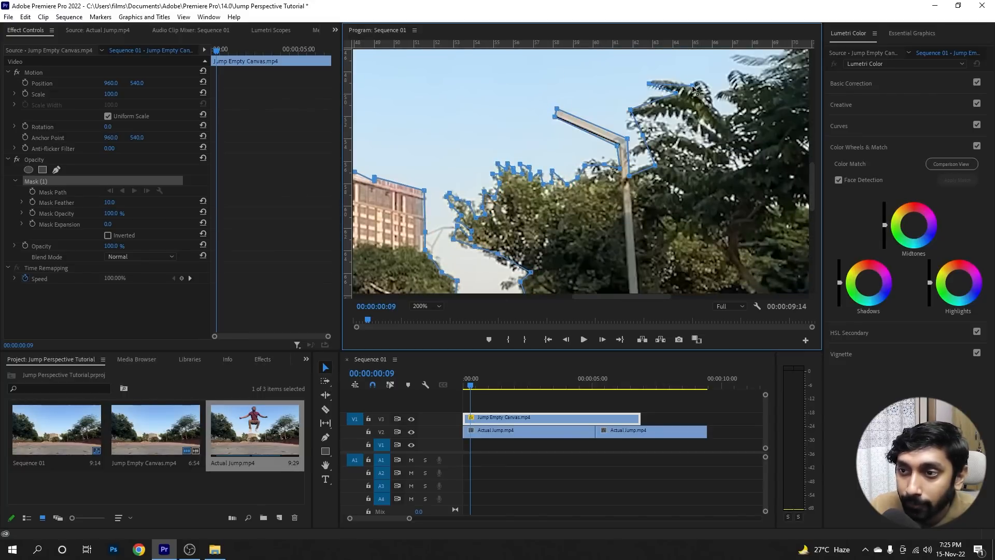
Carry the mask path outside the frame around the whole ground area and back in to the large tree at the opposite side
click(427, 306)
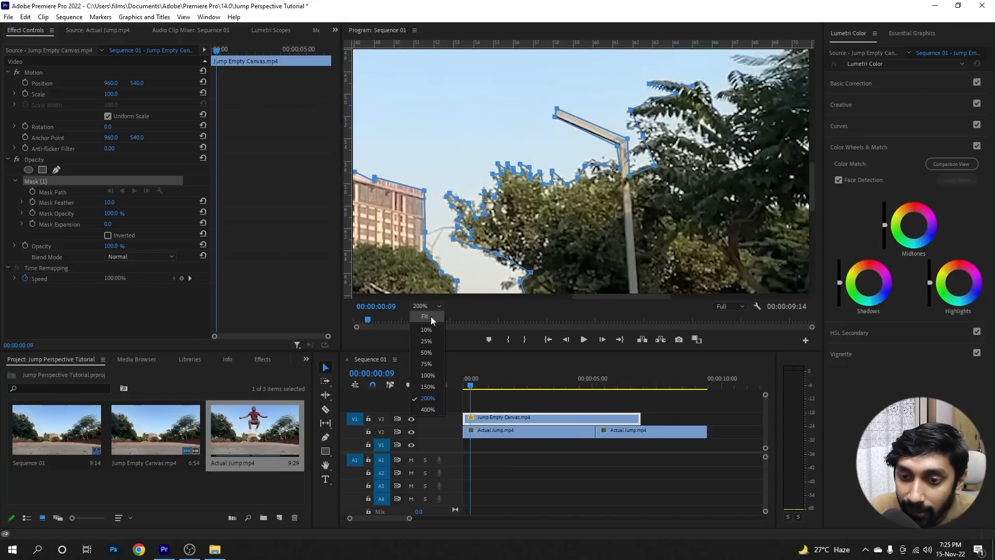
click(431, 316)
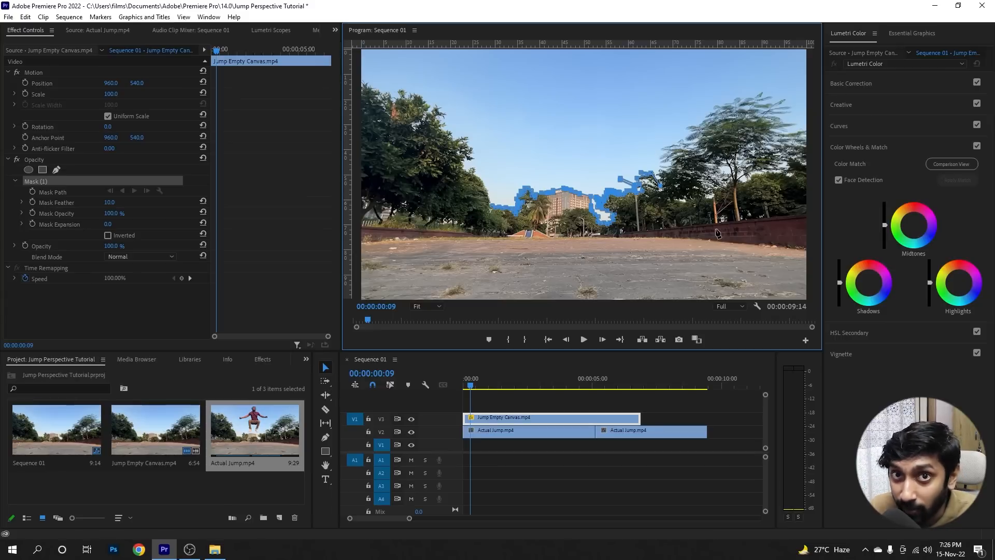
click(434, 306)
click(429, 340)
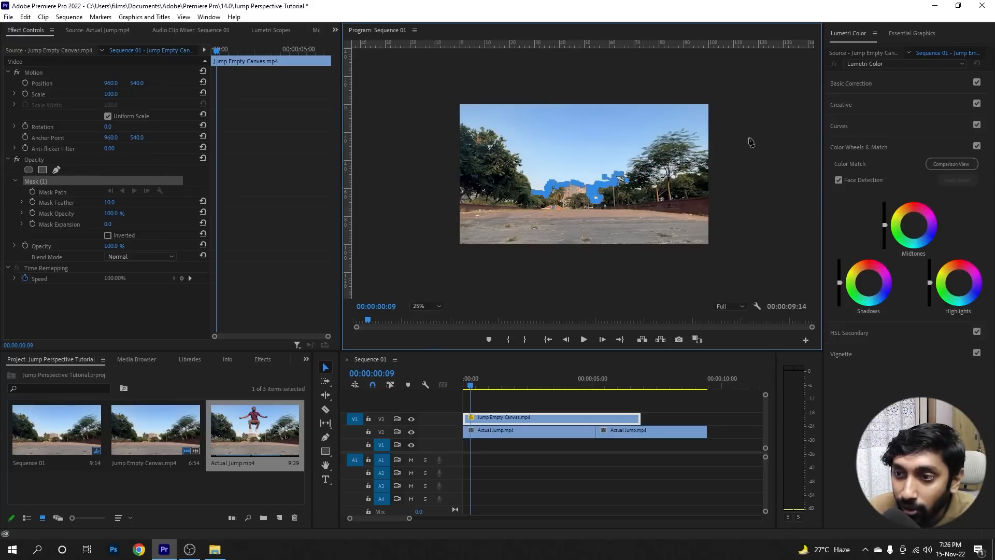
click(745, 124)
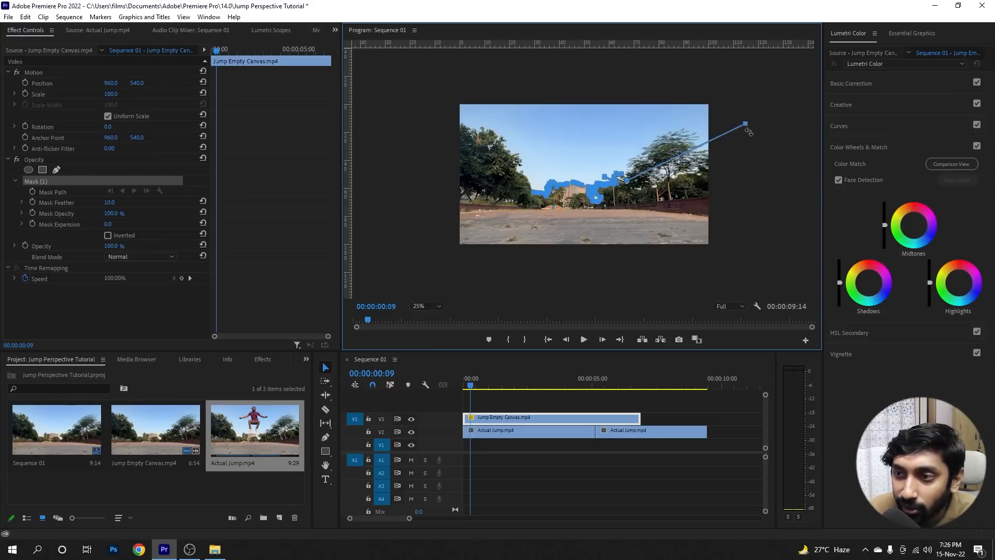
click(738, 275)
click(412, 264)
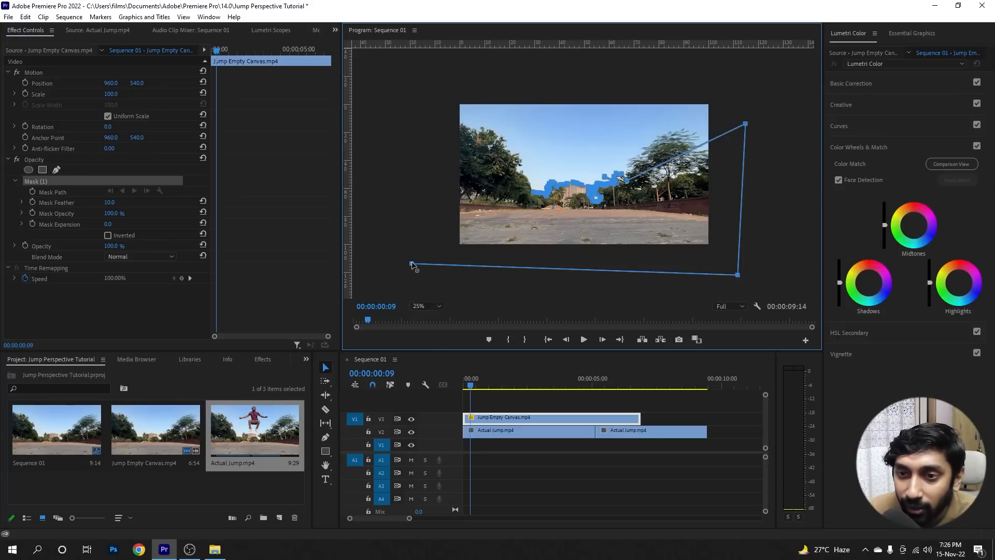
click(428, 116)
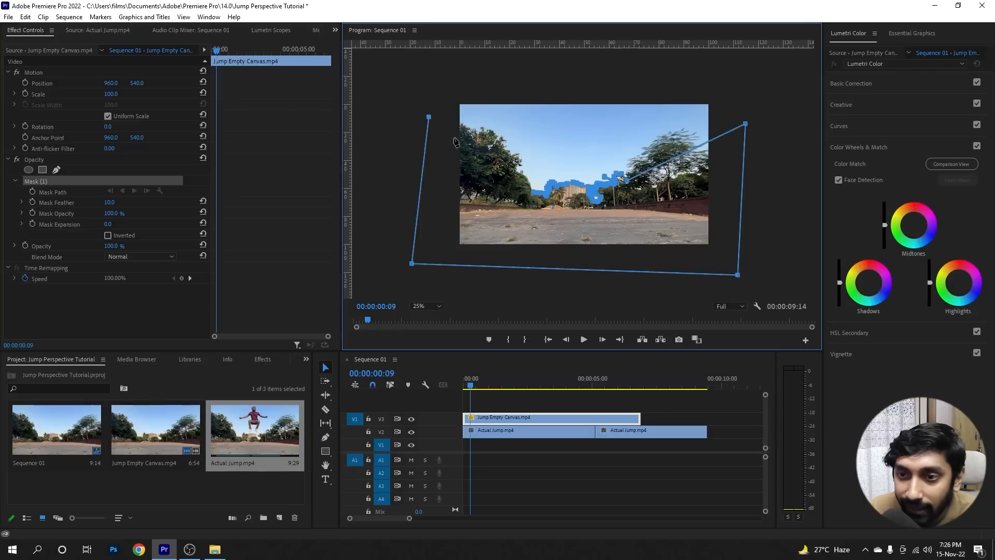
click(520, 181)
Close the mask path at its starting point beside the large tree and fit the whole frame in view
click(428, 306)
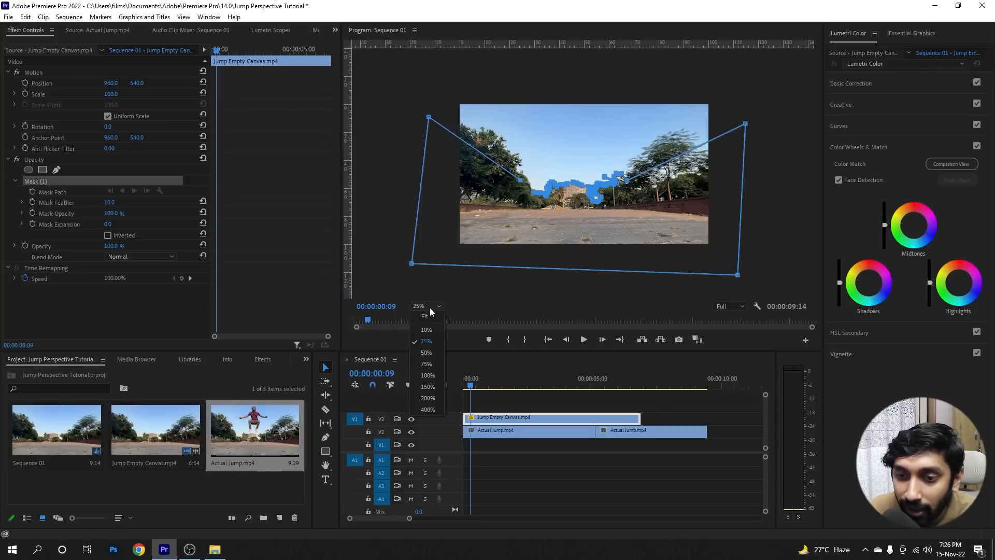
click(430, 384)
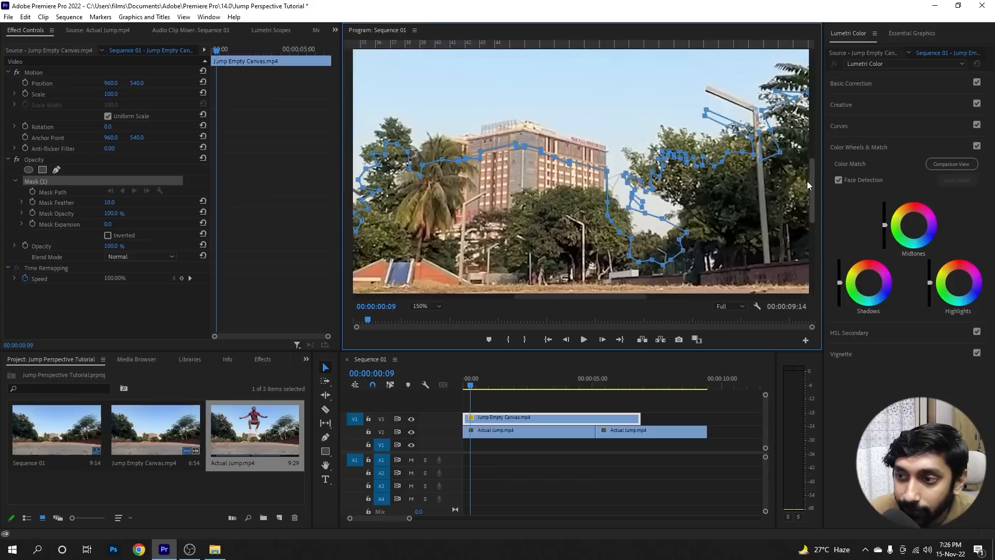
drag(621, 296, 555, 297)
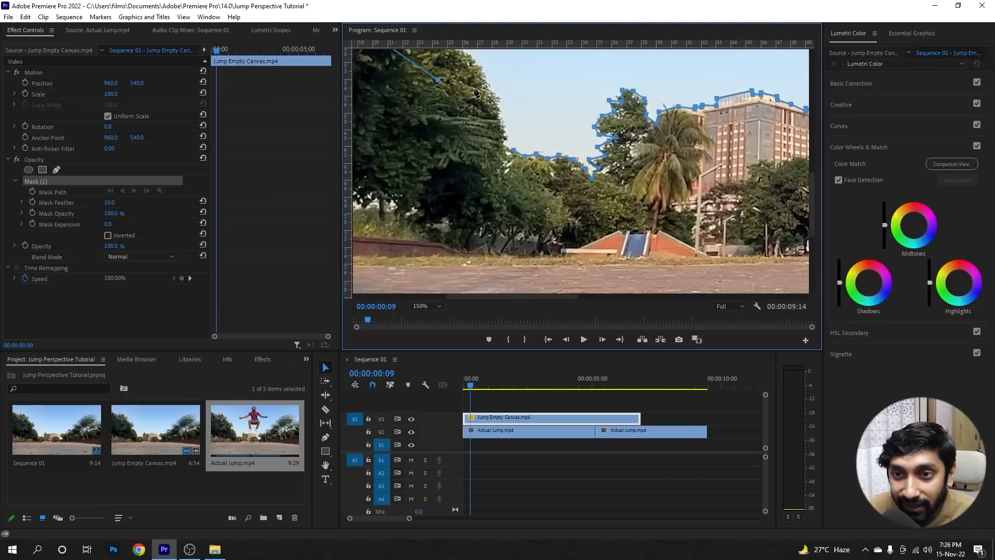
click(511, 150)
click(439, 306)
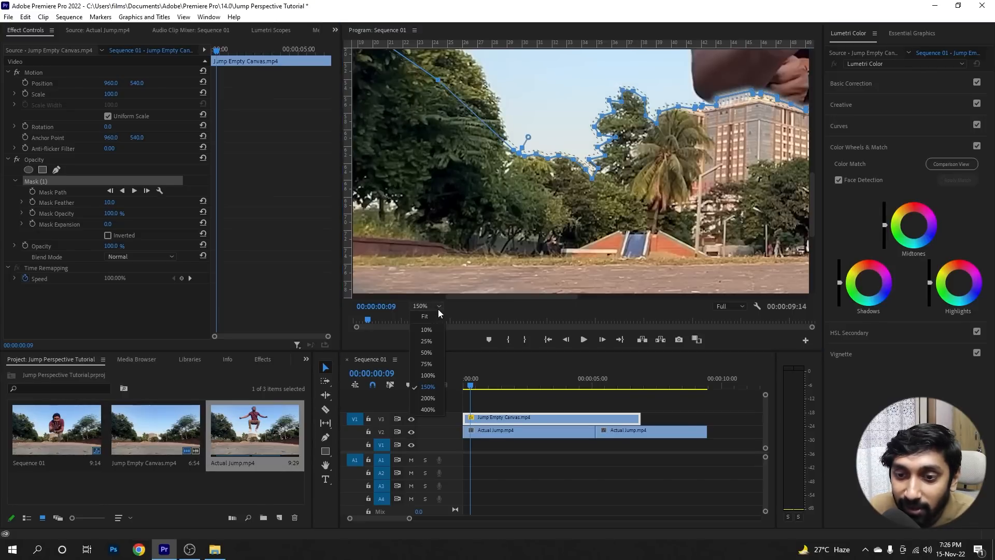
click(434, 317)
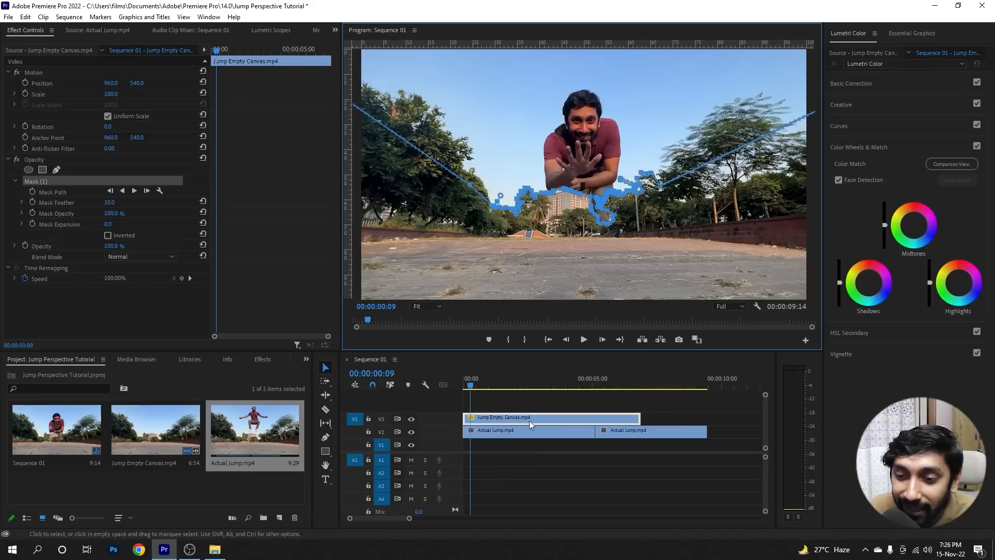
click(506, 434)
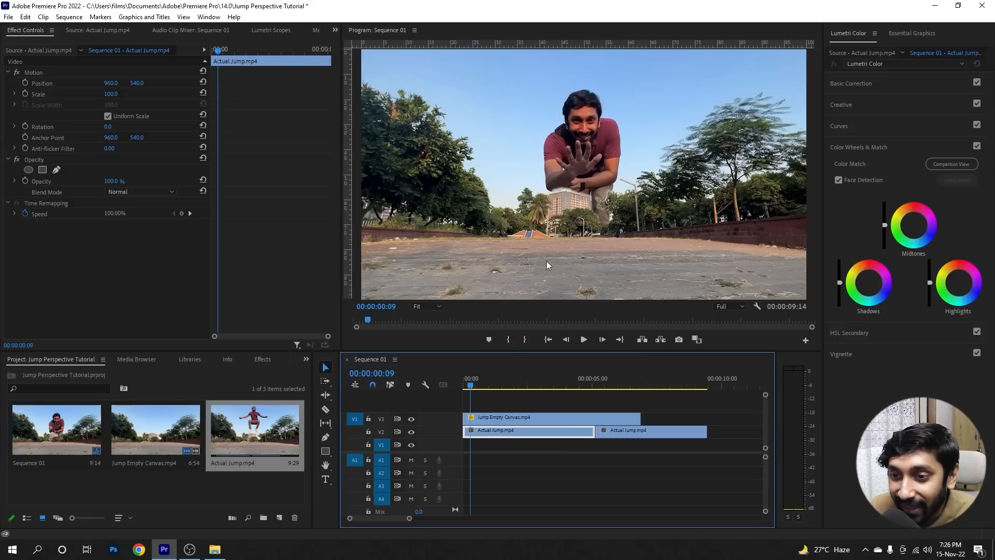
click(411, 432)
click(477, 418)
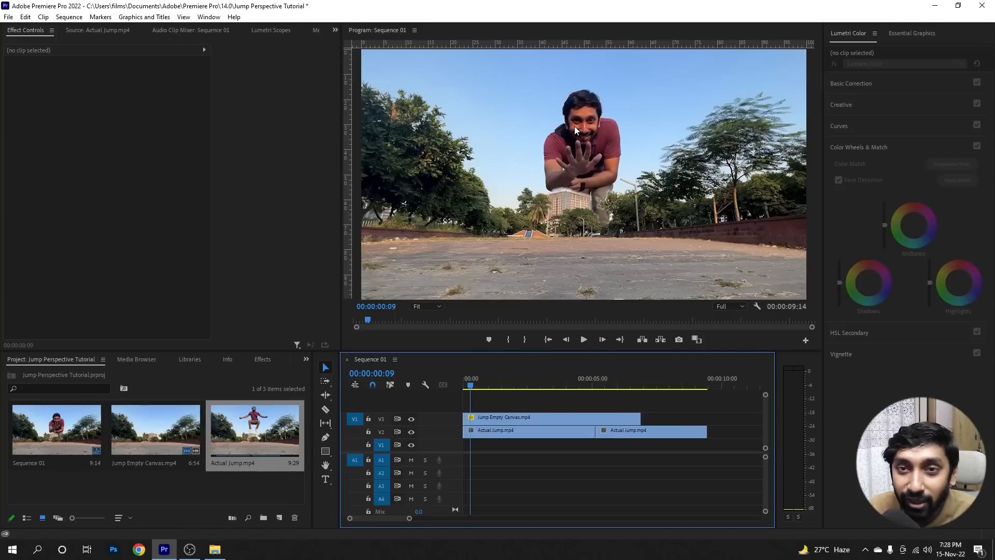
Set the Mask Feather of the Jump Empty Canvas clip's opacity mask to 3
click(427, 309)
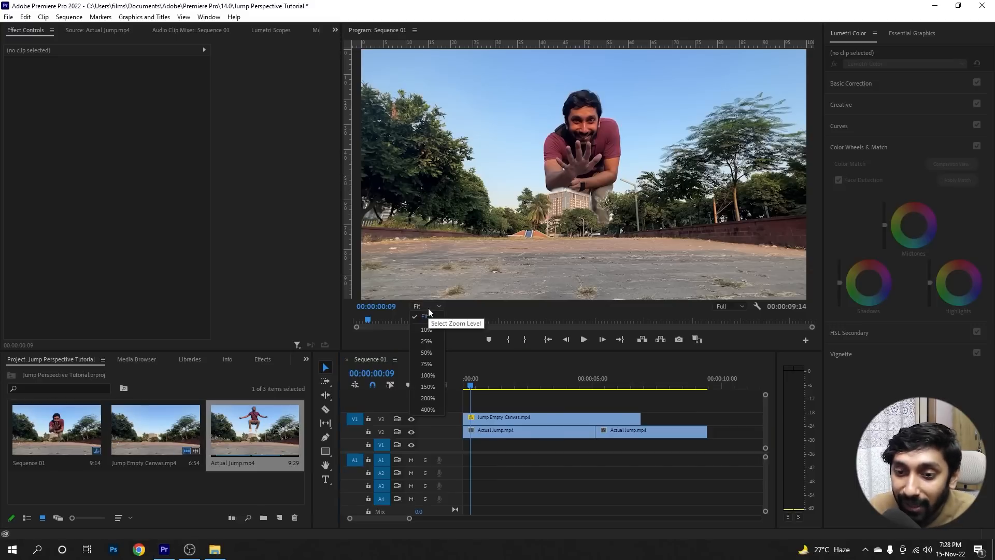
click(428, 398)
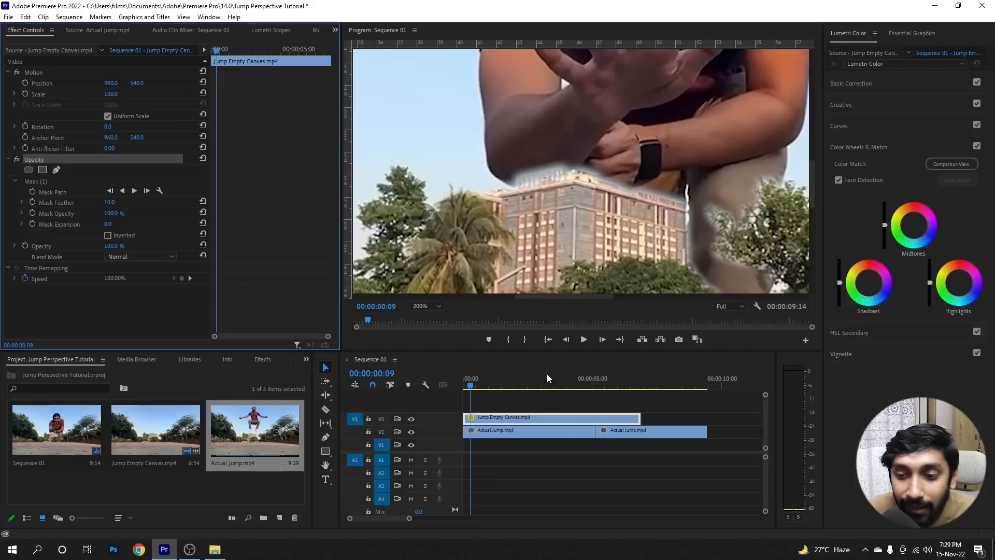
click(540, 412)
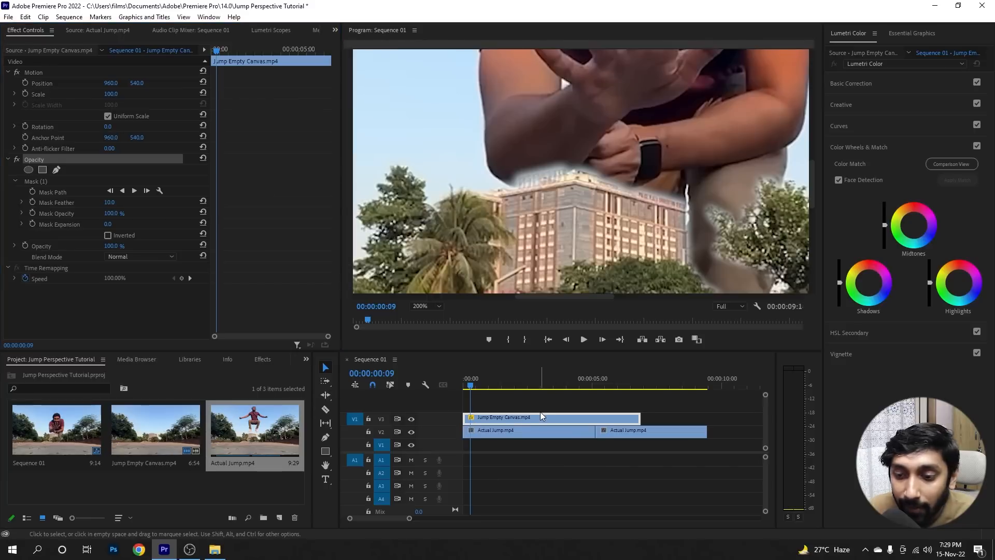
click(538, 417)
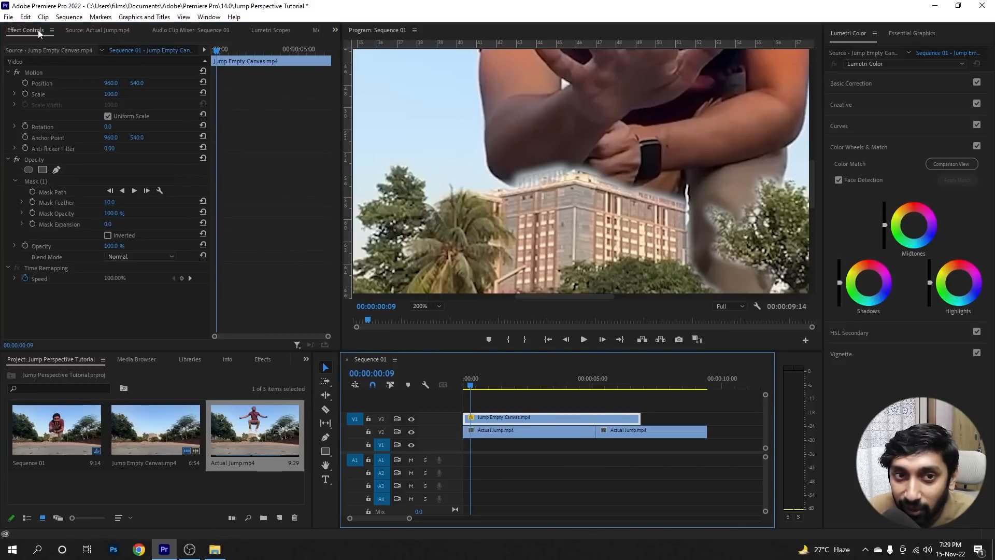
click(44, 181)
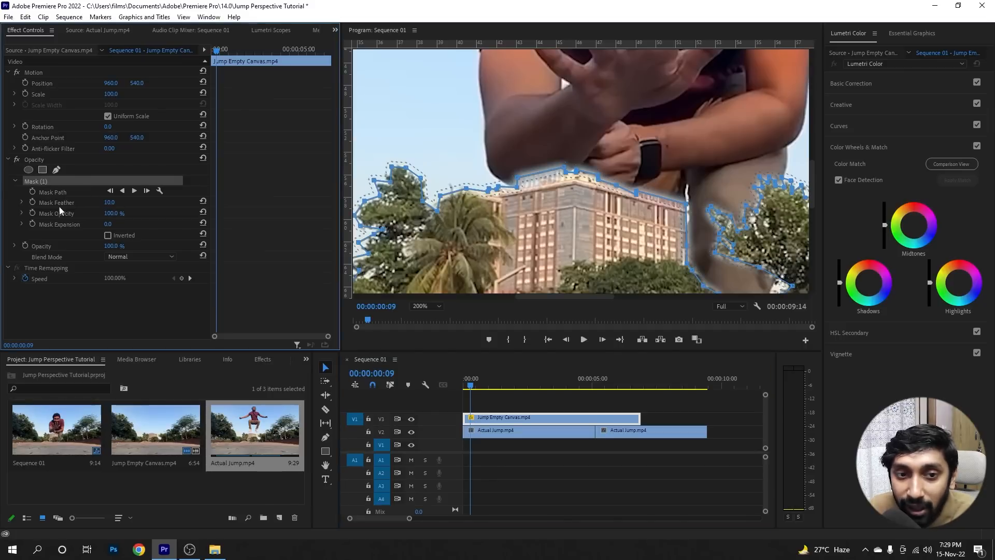
click(111, 202)
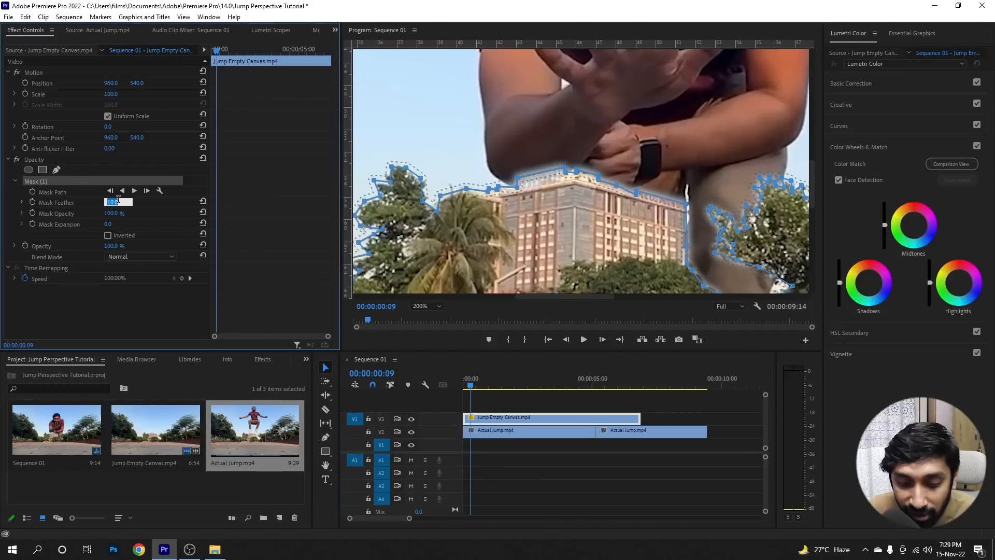
text(3)
key(Return)
click(152, 303)
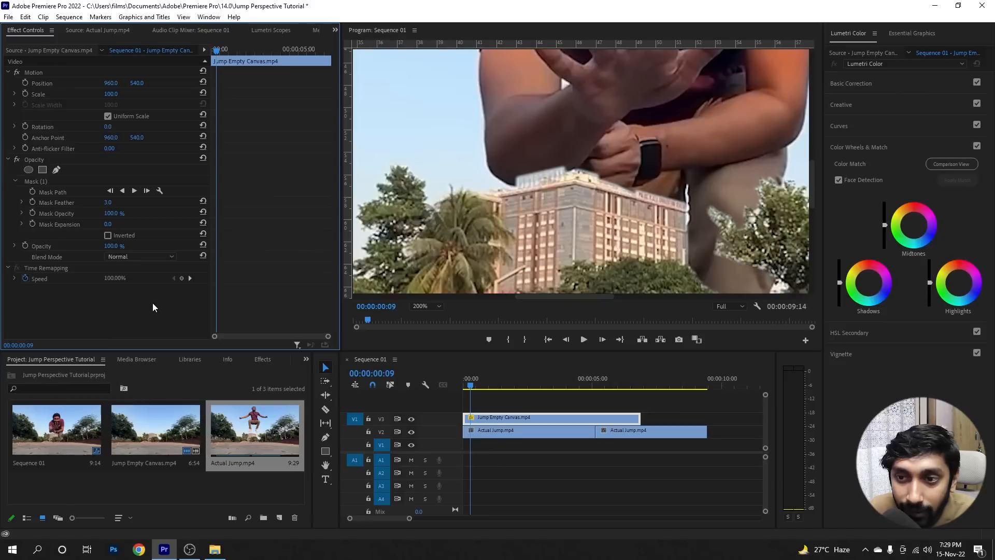
Refine the mask path along the roof edge of the building in the background
click(41, 181)
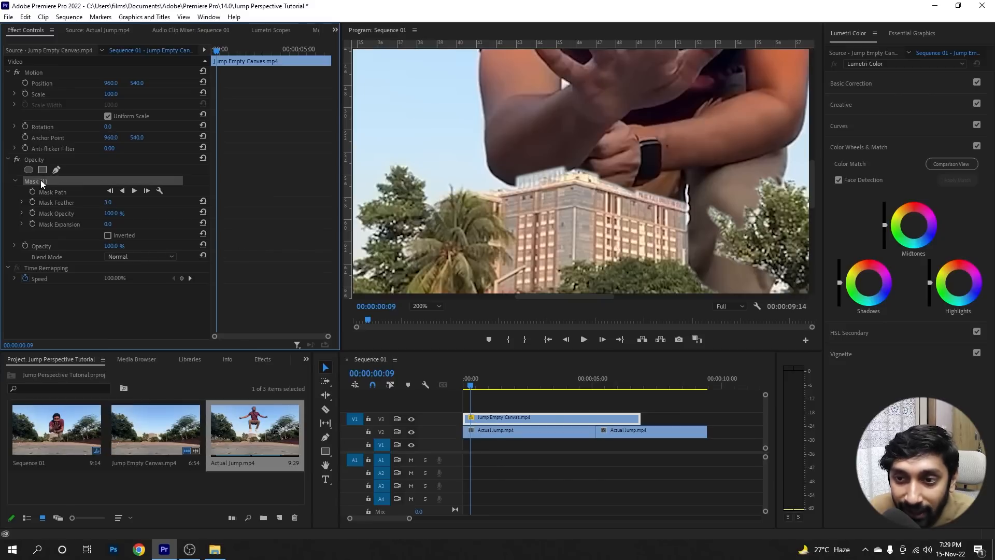
click(519, 180)
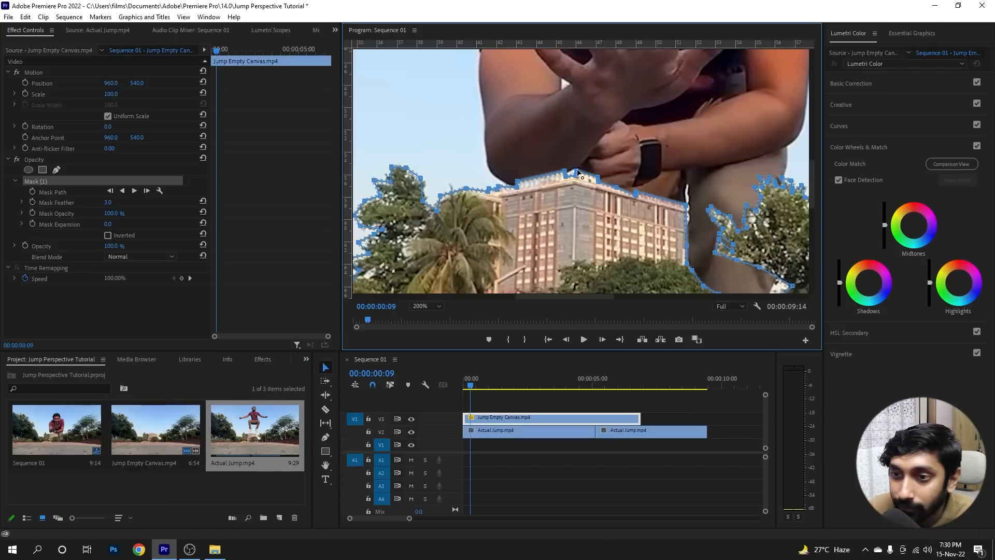
click(430, 307)
click(437, 318)
Play the sequence from the beginning through the landing to check the masked jump
click(421, 394)
key(Home)
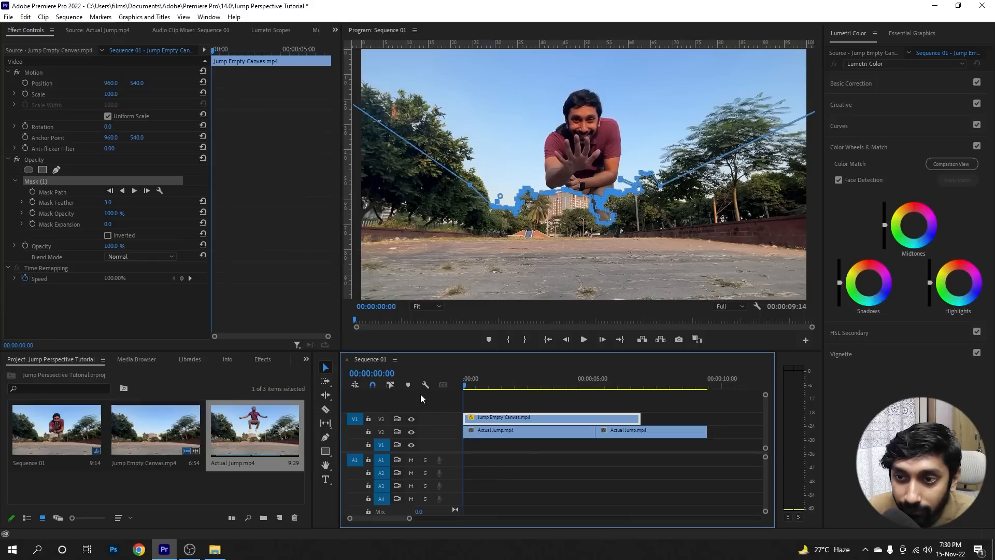
click(536, 434)
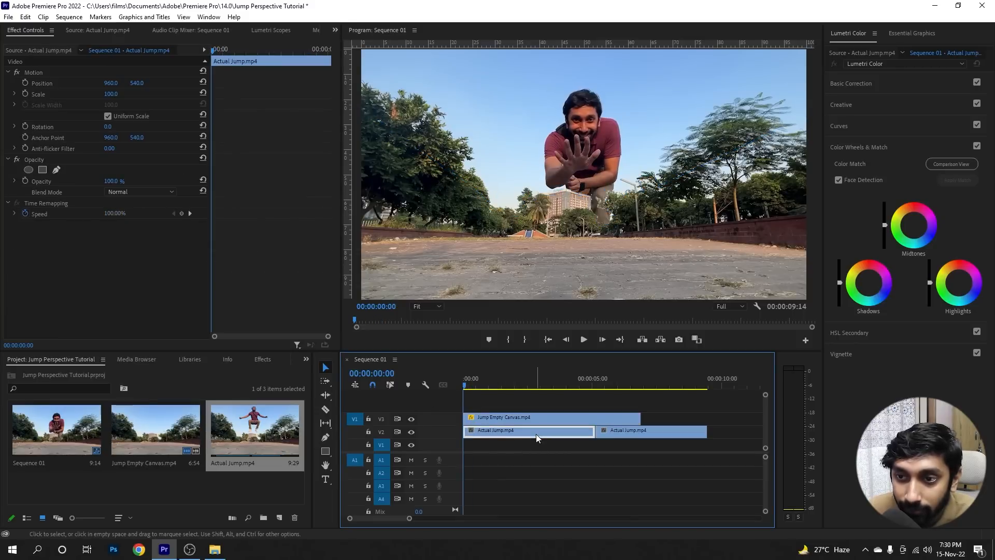
key(space)
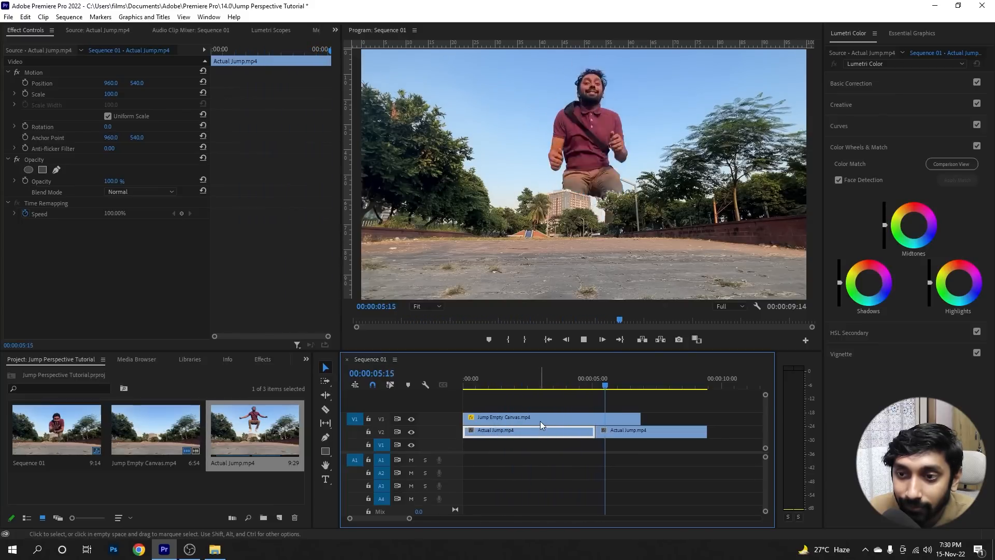
key(space)
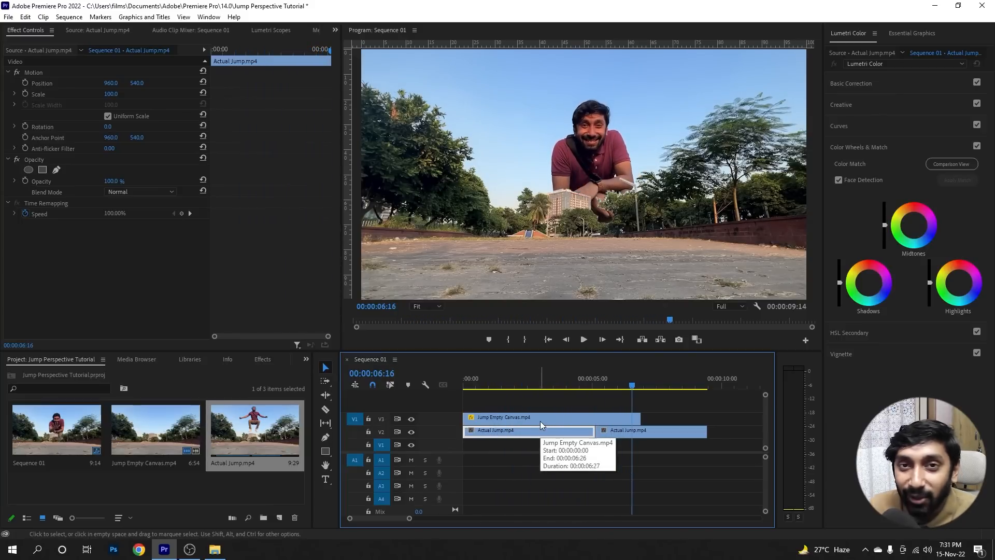
Trim the end of the Jump Empty Canvas clip to the cut between the two Actual Jump clips at 00:00:05:03
mouse_move(626, 384)
mouse_down()
mouse_move(580, 390)
mouse_move(611, 392)
mouse_up()
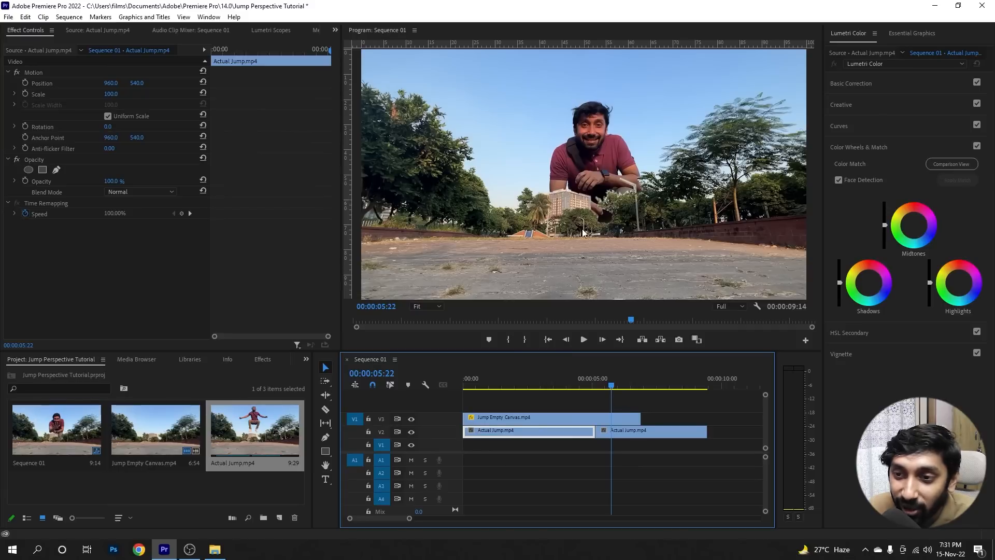
key(Left)
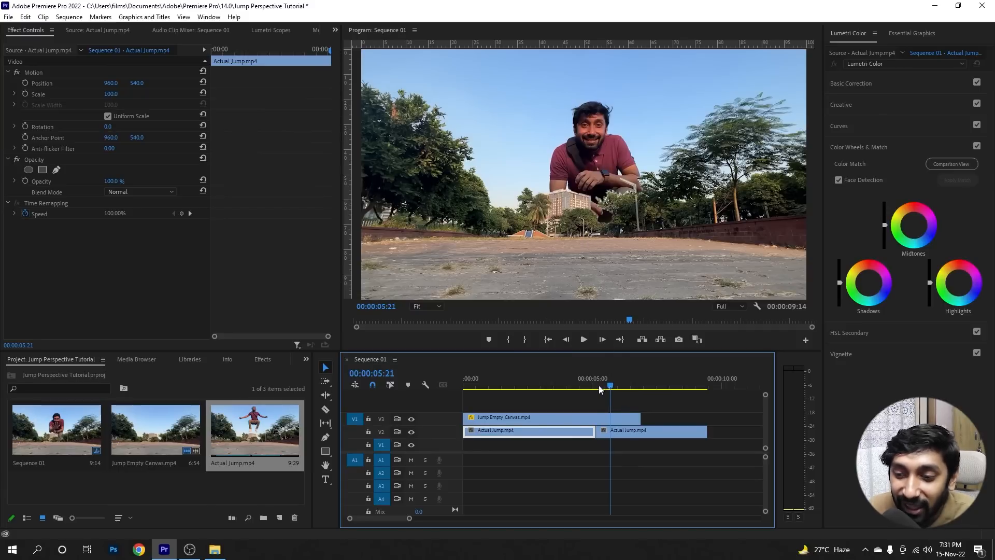
mouse_move(598, 385)
mouse_down()
mouse_move(570, 388)
mouse_move(594, 390)
mouse_up()
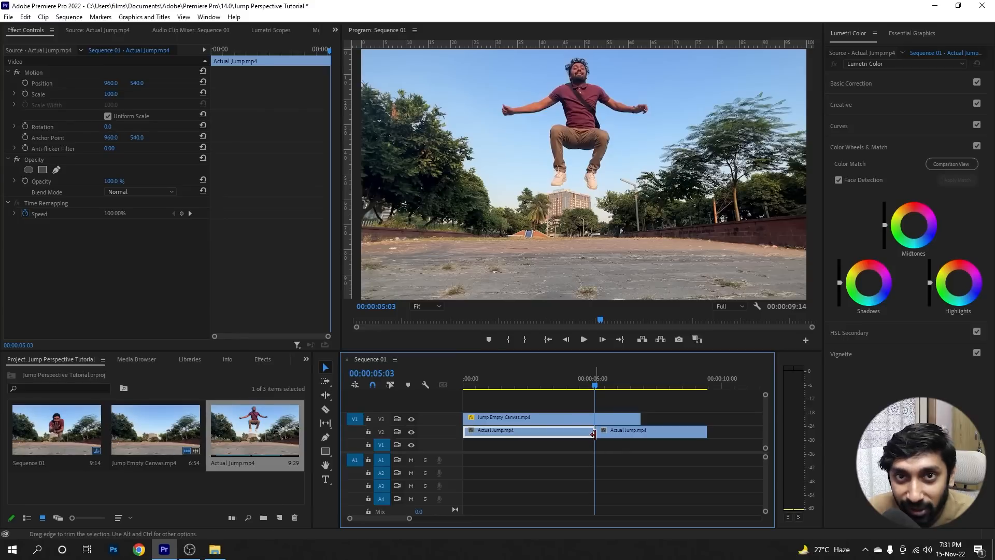
click(579, 422)
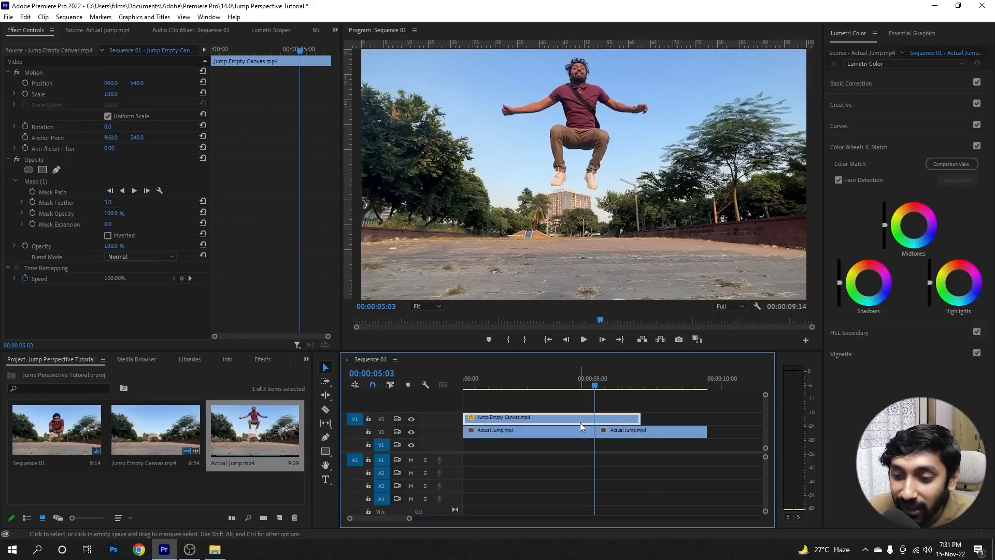
drag(640, 419, 603, 421)
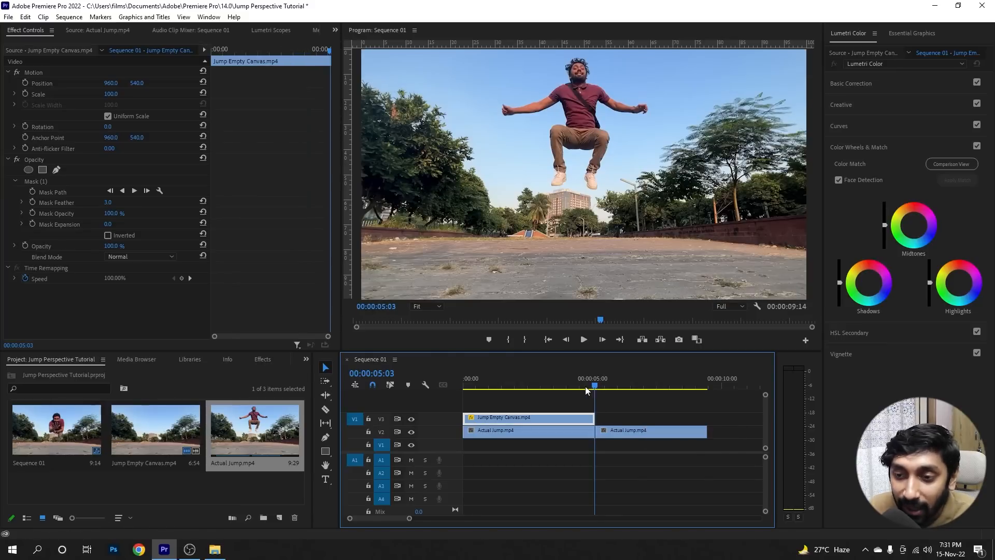
Play back the sequence from the start to review the illusion with the shortened background clip
drag(531, 382, 453, 359)
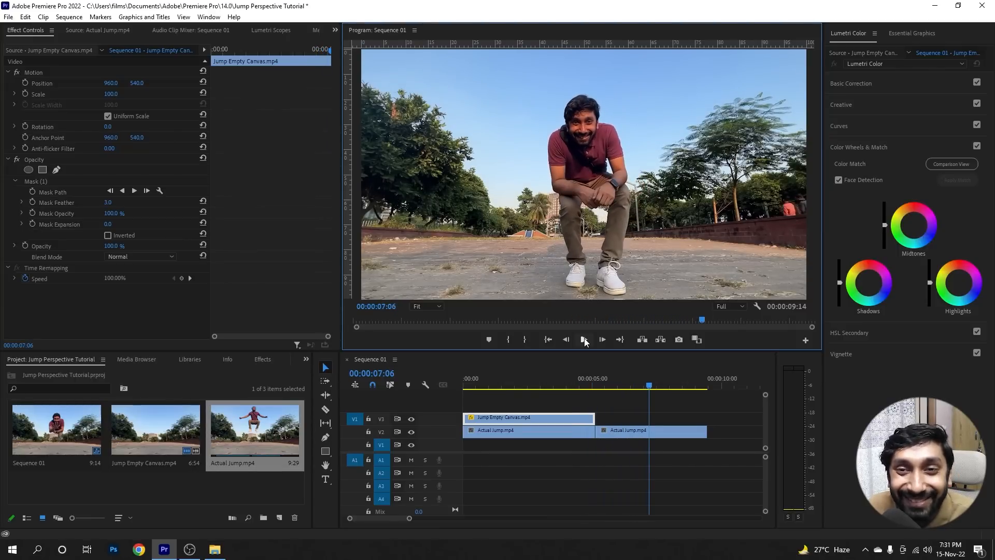
click(654, 379)
key(Home)
key(space)
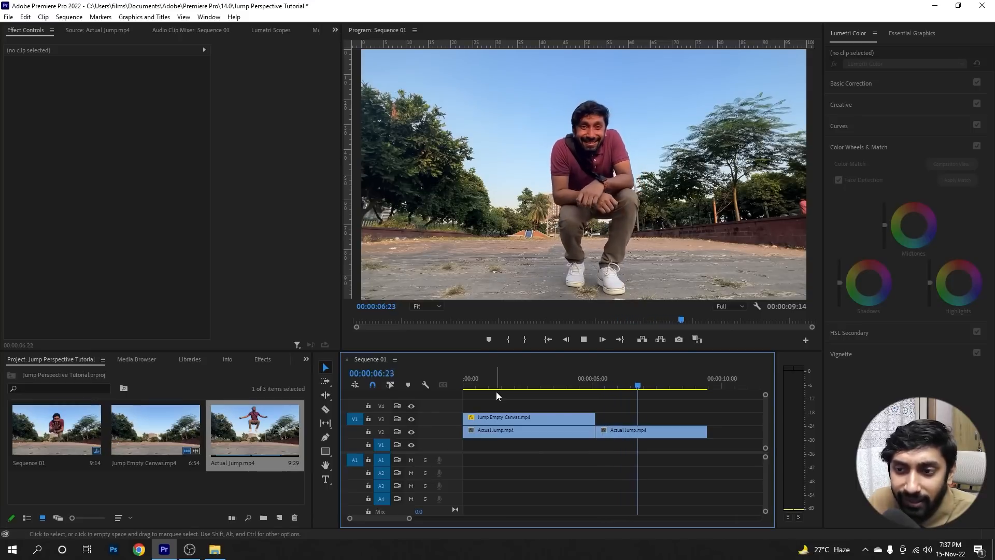
key(space)
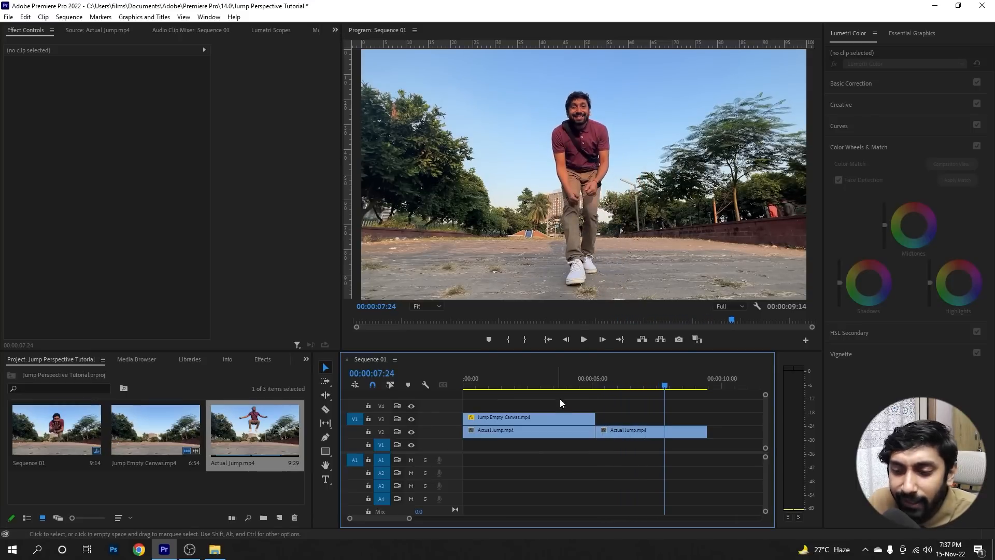
Duplicate the second Actual Jump clip from track V2 onto track V4, aligned with the original at the jump cut
drag(663, 388, 595, 392)
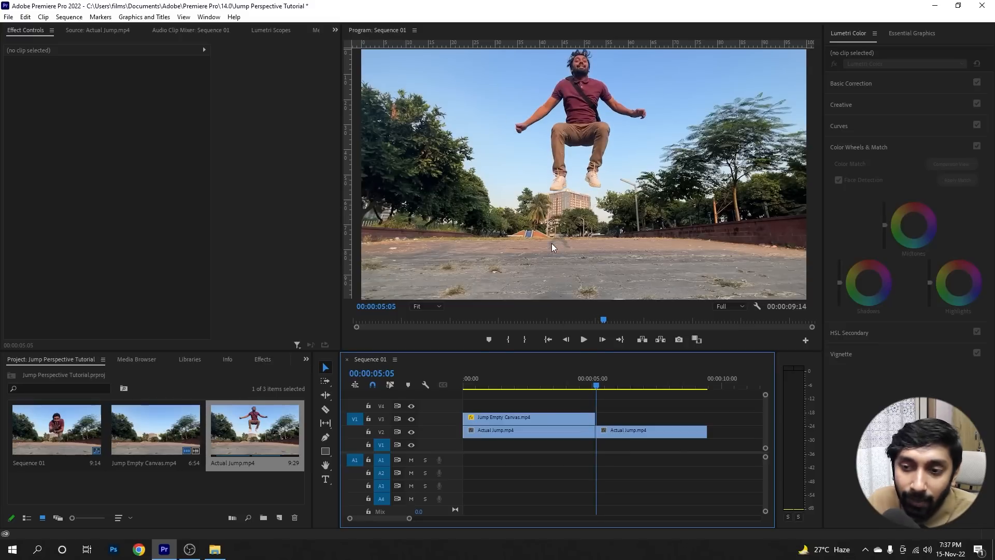
drag(596, 385, 599, 390)
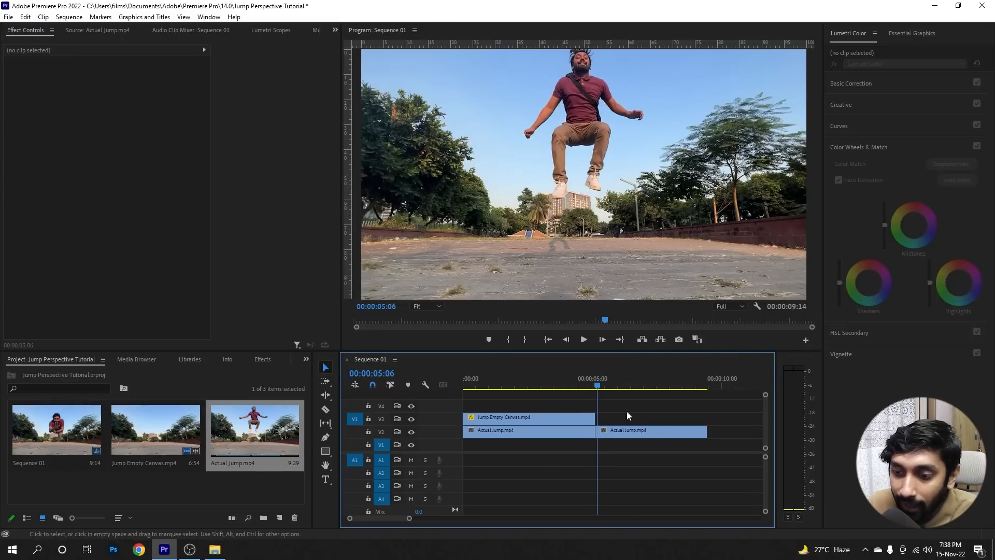
click(640, 433)
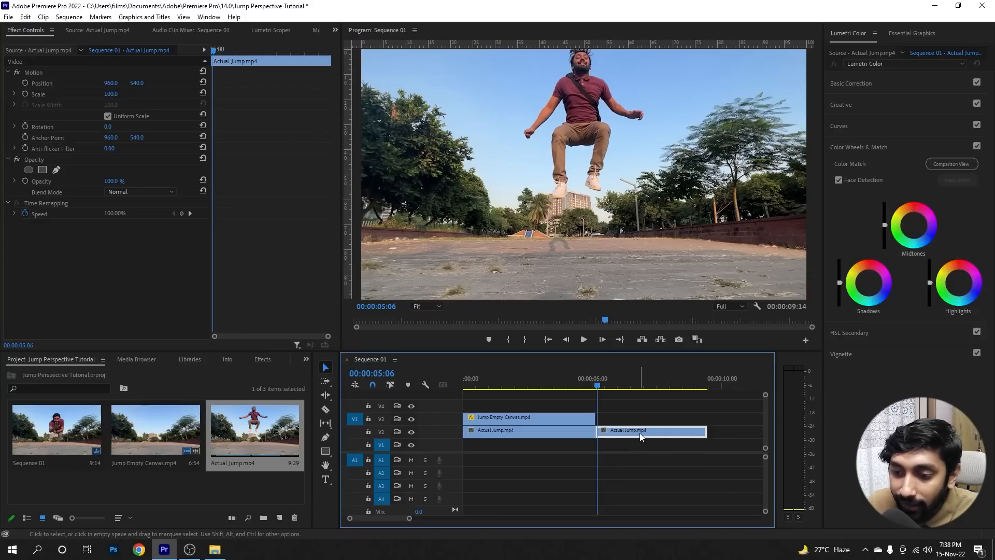
drag(640, 434, 639, 403)
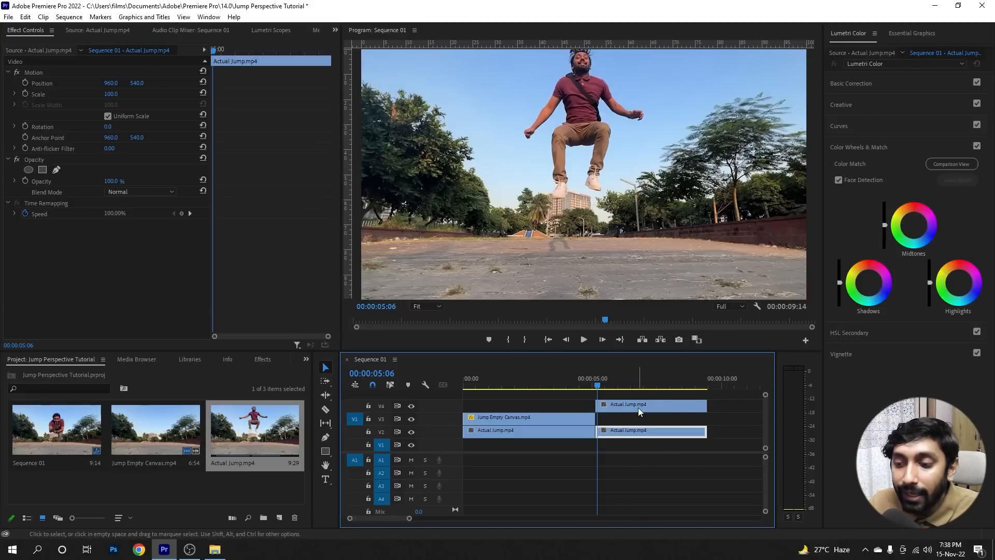
click(638, 408)
click(635, 428)
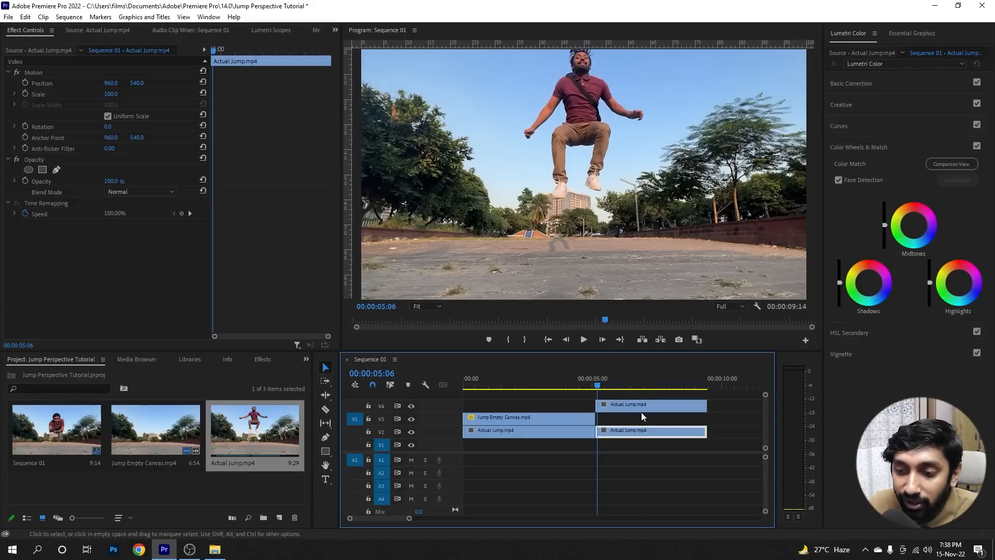
click(641, 411)
click(646, 435)
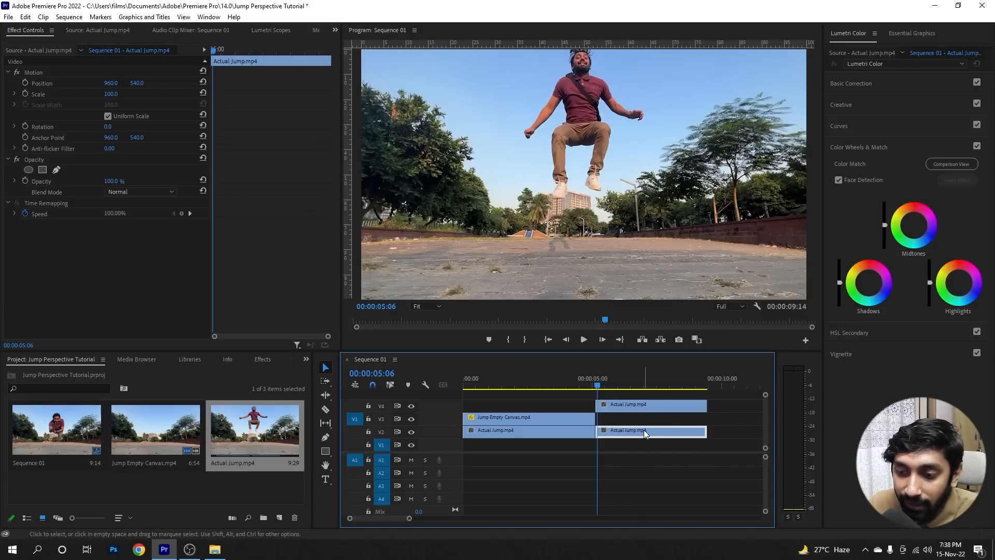
click(629, 405)
Extend the end of the Jump Empty Canvas clip on V3 about 2.5 seconds past the cut, beneath the duplicated Actual Jump clip
drag(597, 386, 602, 385)
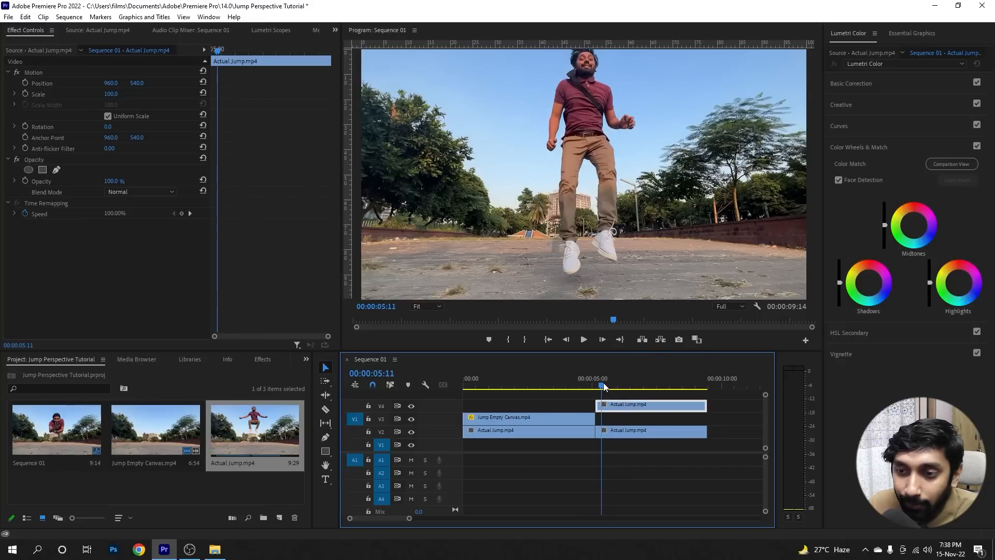
drag(595, 418, 661, 419)
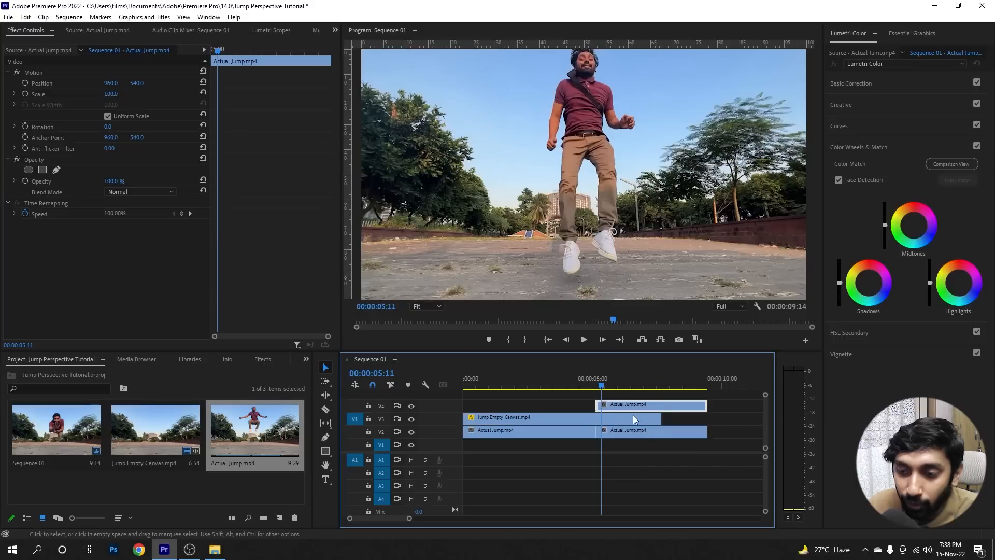
At 00:00:05:04, add an elliptical opacity mask to the V4 Actual Jump clip and fit it around the jumping man, arms and feet included
drag(601, 386, 596, 385)
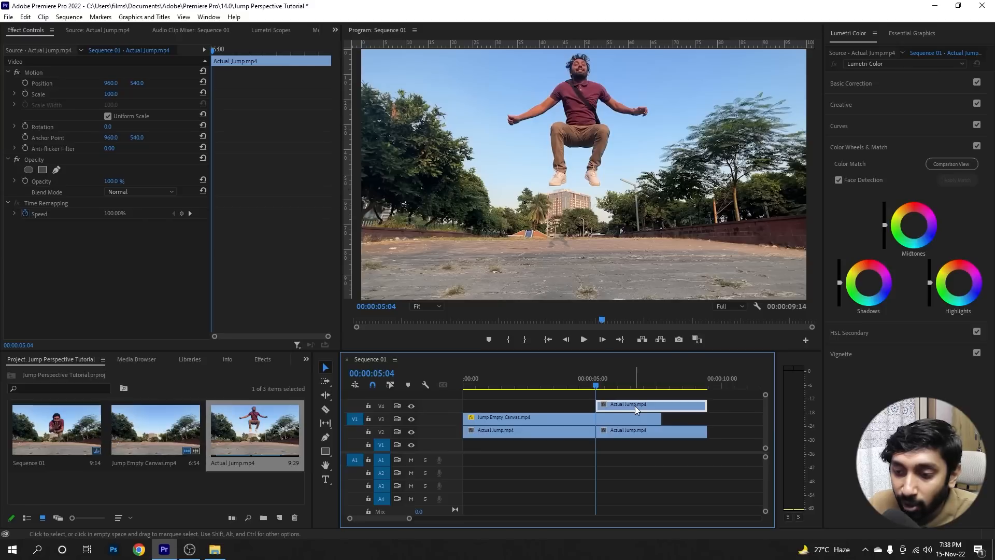
click(30, 170)
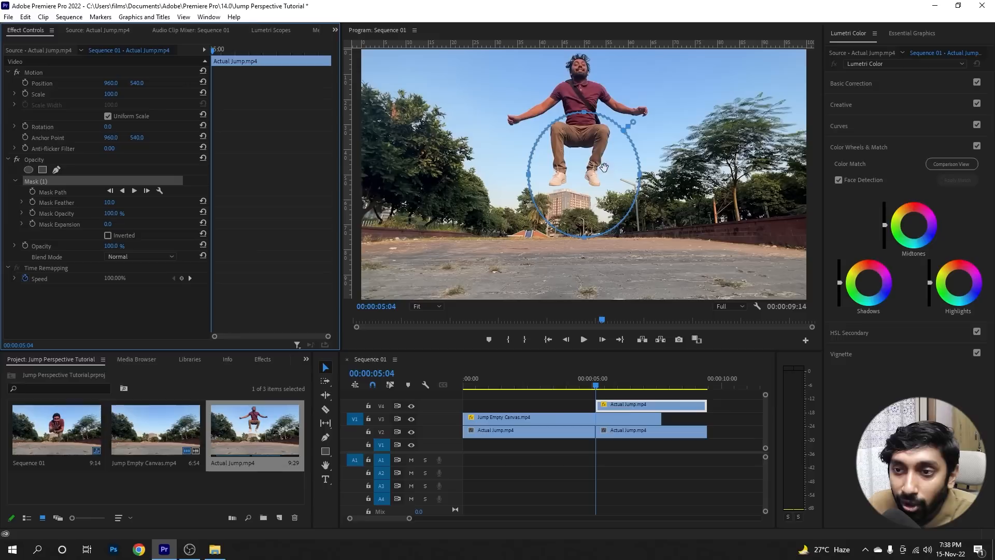
drag(579, 158, 580, 99)
drag(575, 162, 575, 202)
drag(635, 116, 661, 115)
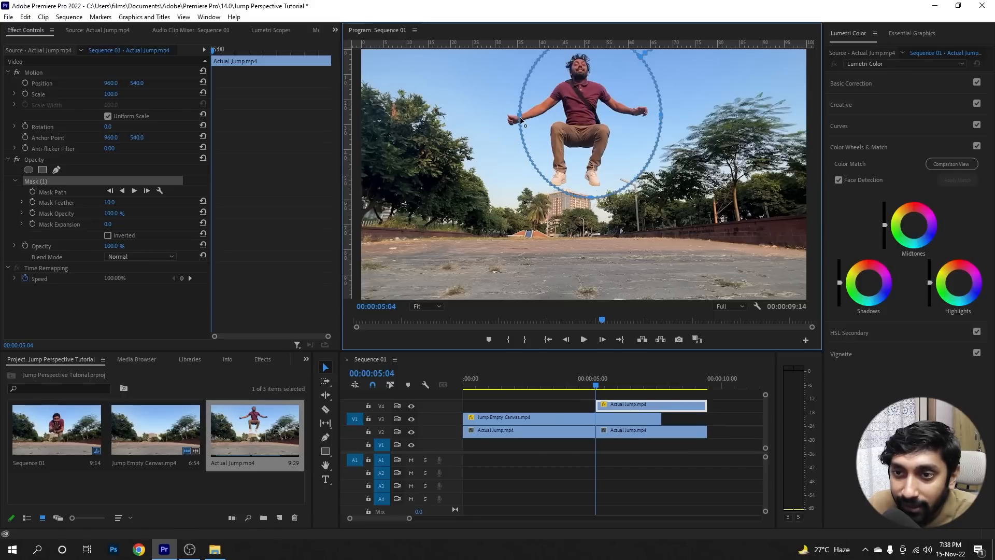
drag(521, 117, 496, 120)
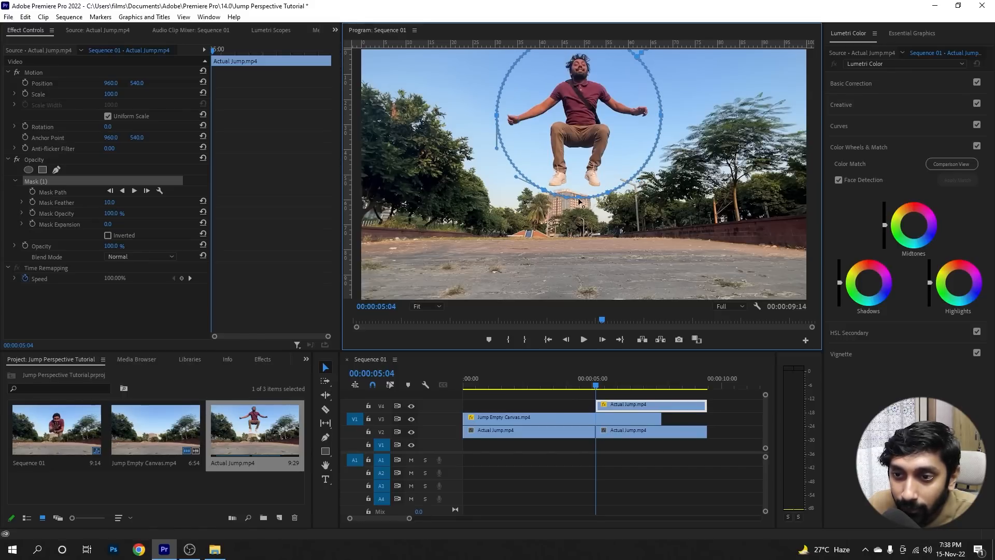
drag(579, 201, 575, 191)
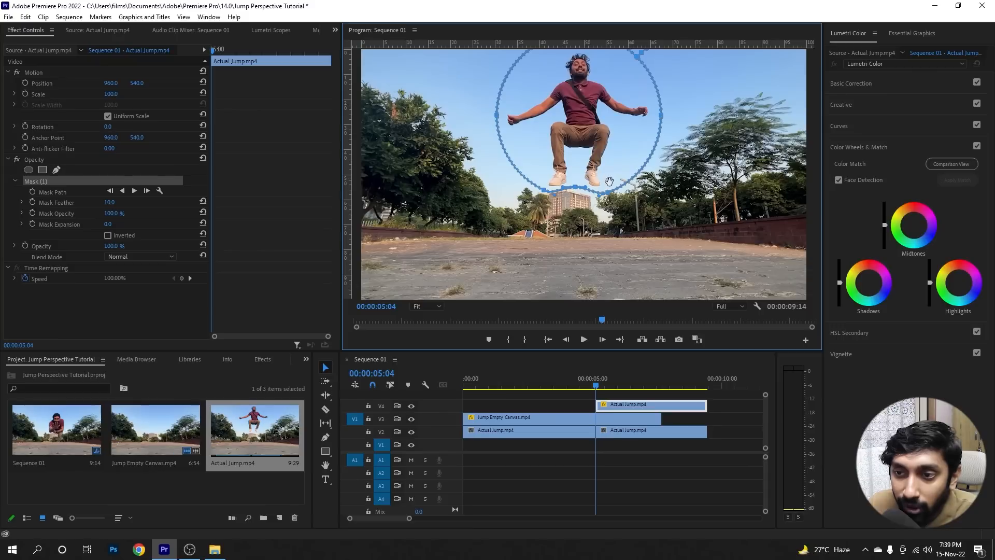
Set the mask feather to 41 and start keyframing the mask path at 00:00:05:04
click(109, 204)
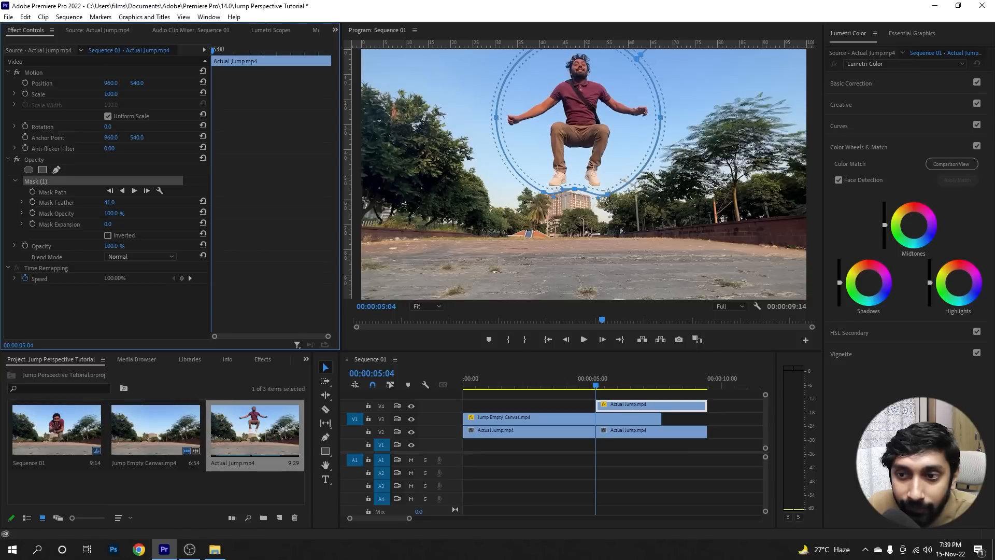
click(31, 192)
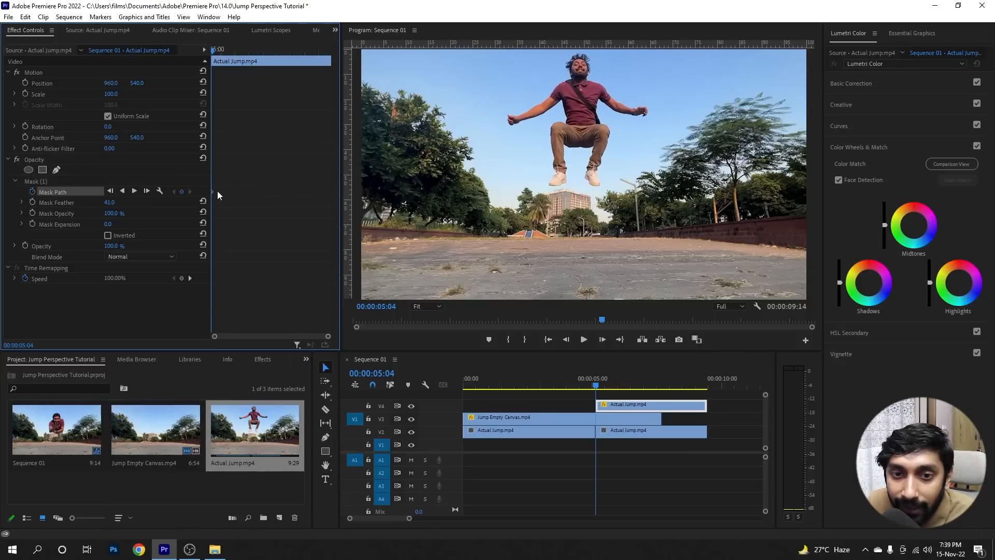
Around 00:00:05:15, keyframe the mask path by moving it down over the landing man and stretching its lower edge below his feet
click(598, 386)
drag(600, 386, 609, 395)
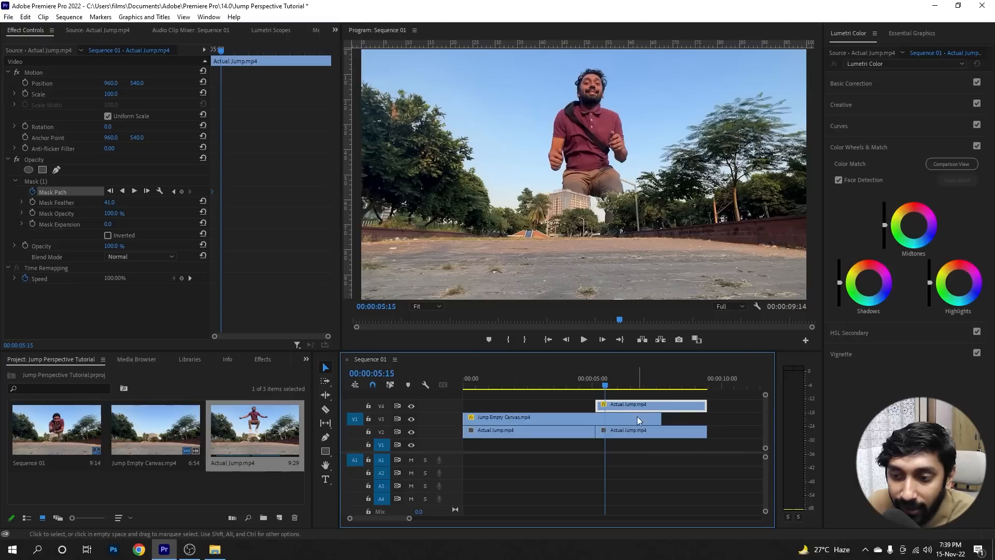
click(36, 182)
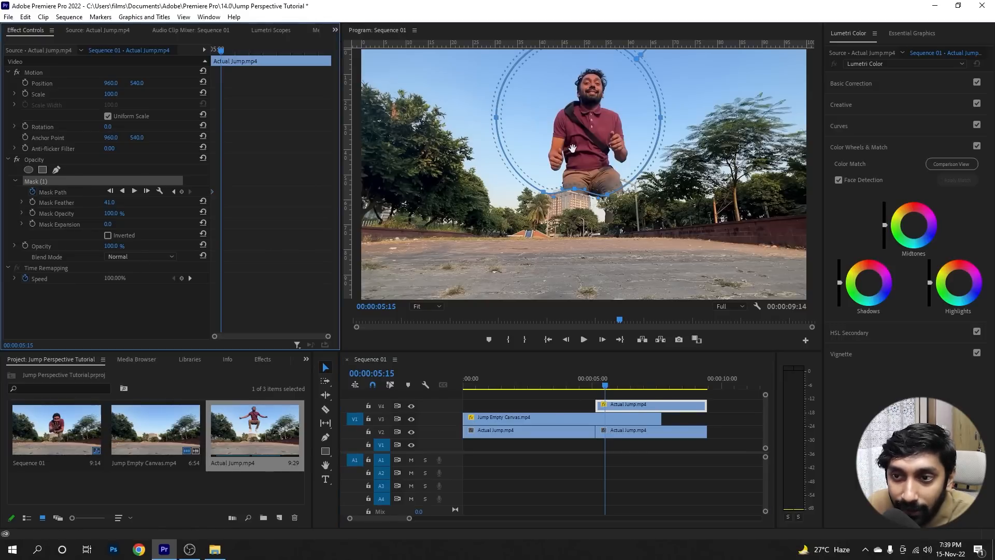
drag(573, 148, 587, 174)
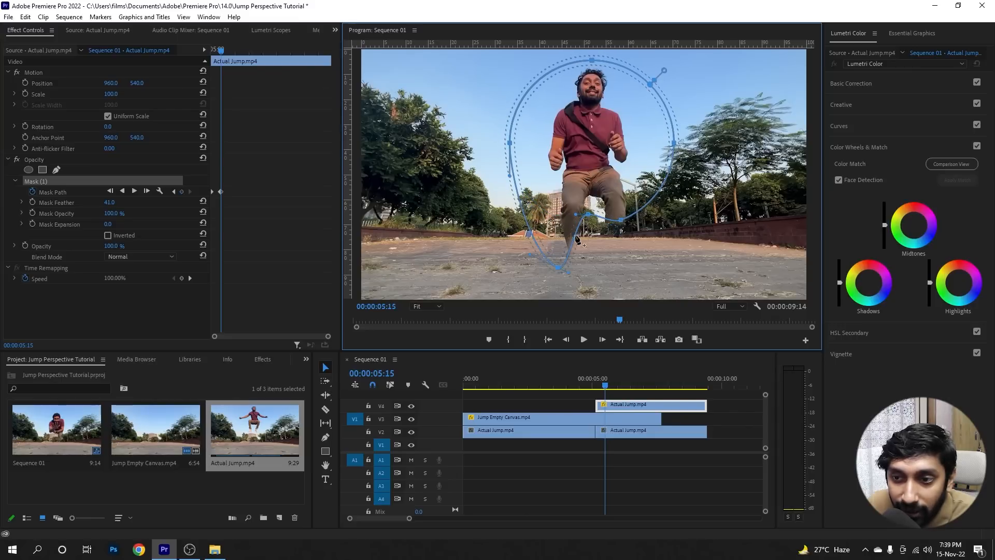
drag(589, 215, 603, 247)
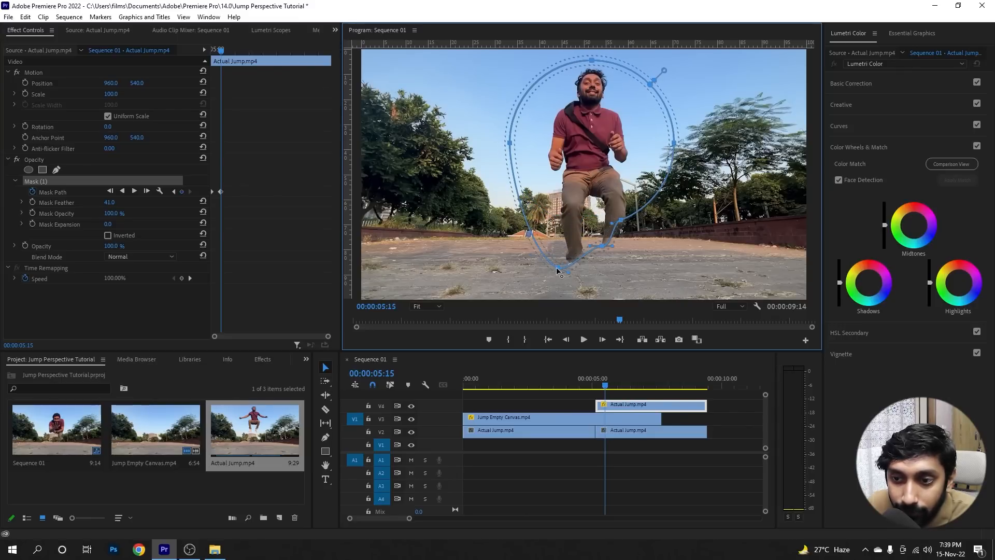
drag(570, 291, 597, 286)
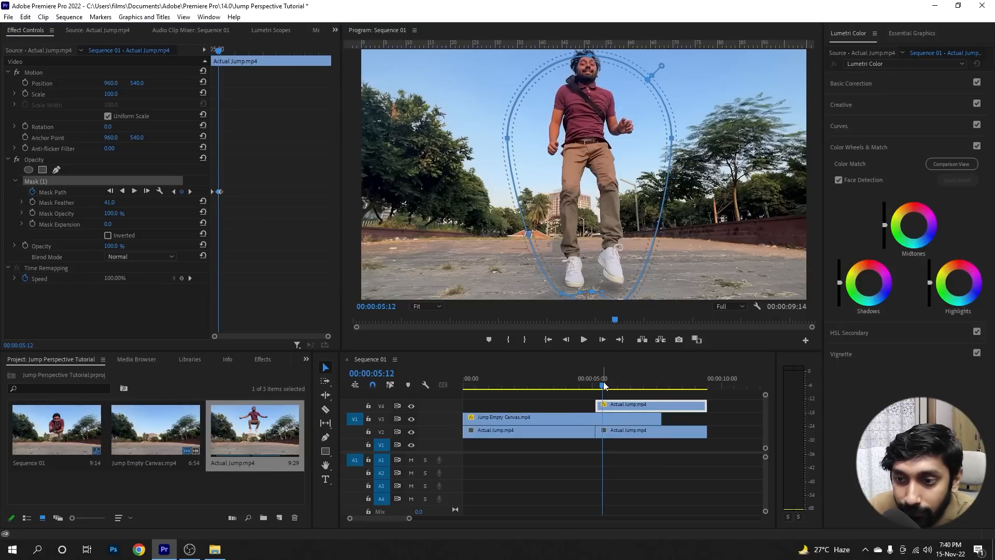
Scrub back through the landing and play the sequence from the start to check the animated mask
drag(602, 384, 572, 382)
key(Home)
key(space)
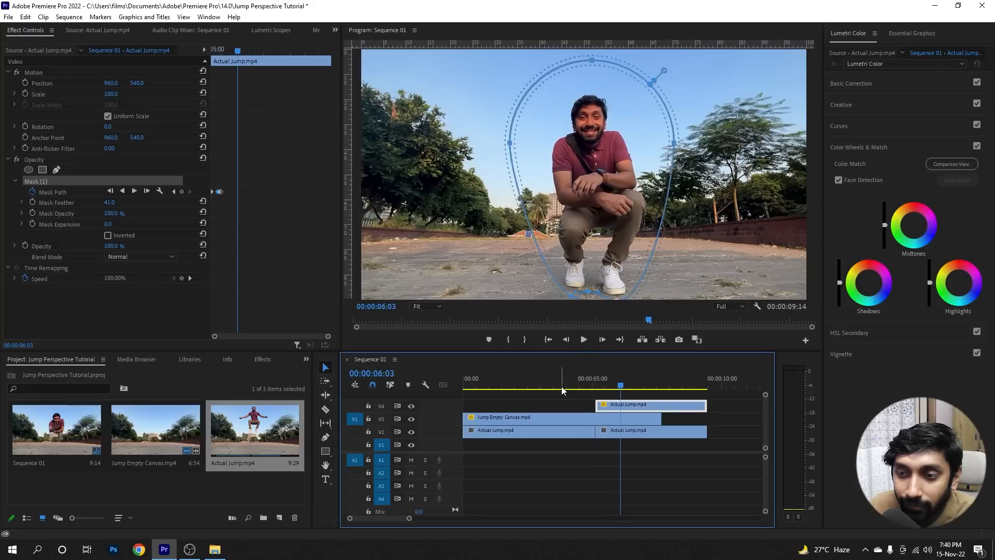
Scrub over the landing again, deselect the clip, and replay the sequence from the beginning to review the finished illusion
drag(650, 388, 603, 402)
click(543, 403)
key(Home)
key(space)
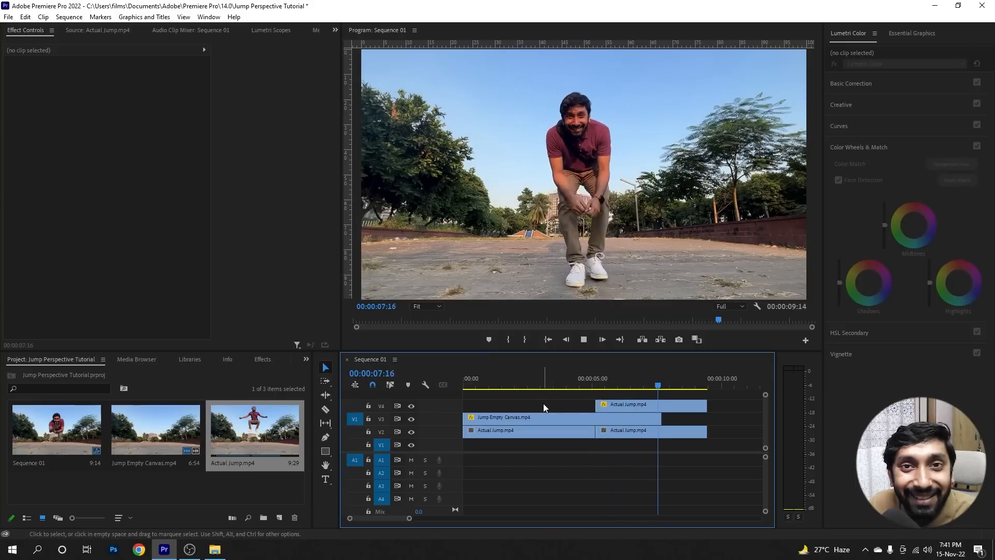
key(space)
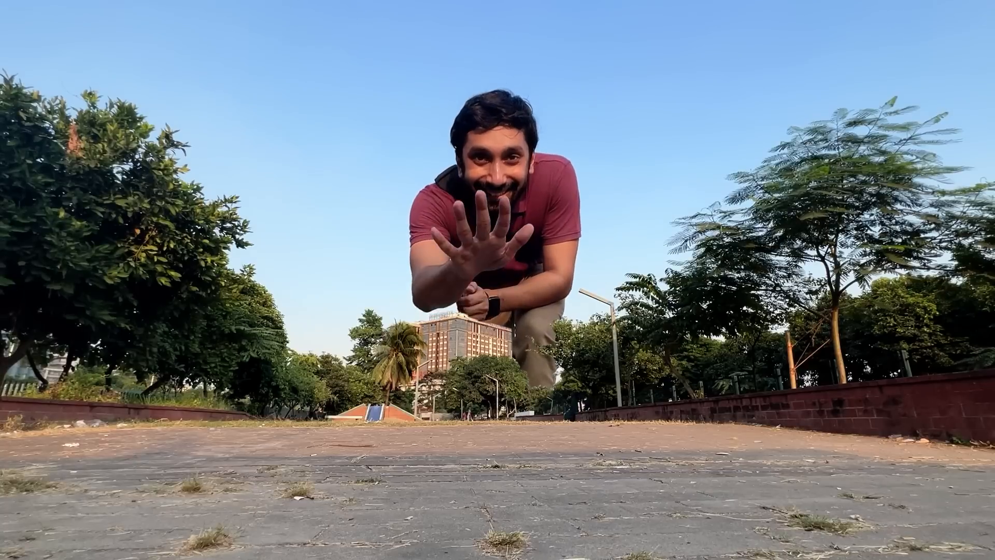